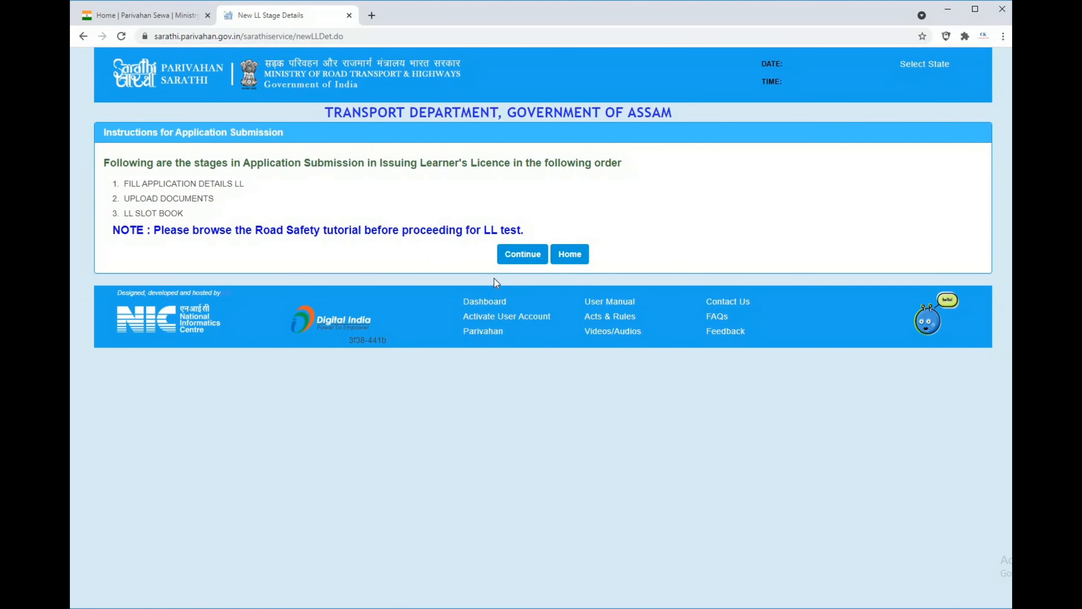
Proceed to the learner's licence application form for a General-category applicant who does not hold a driving or learner licence.
left_click(511, 259)
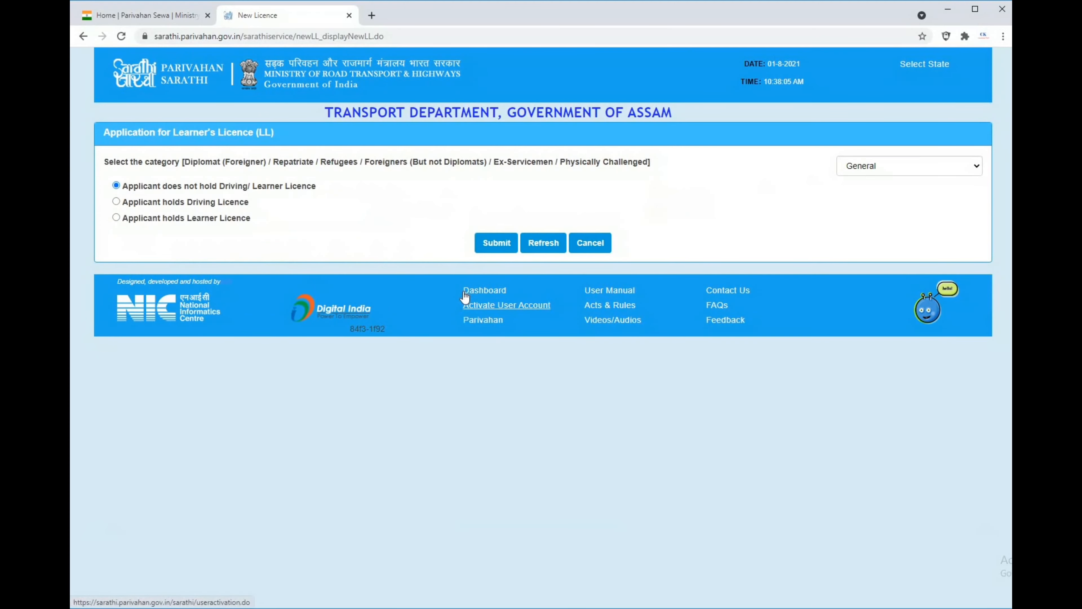
left_click(495, 251)
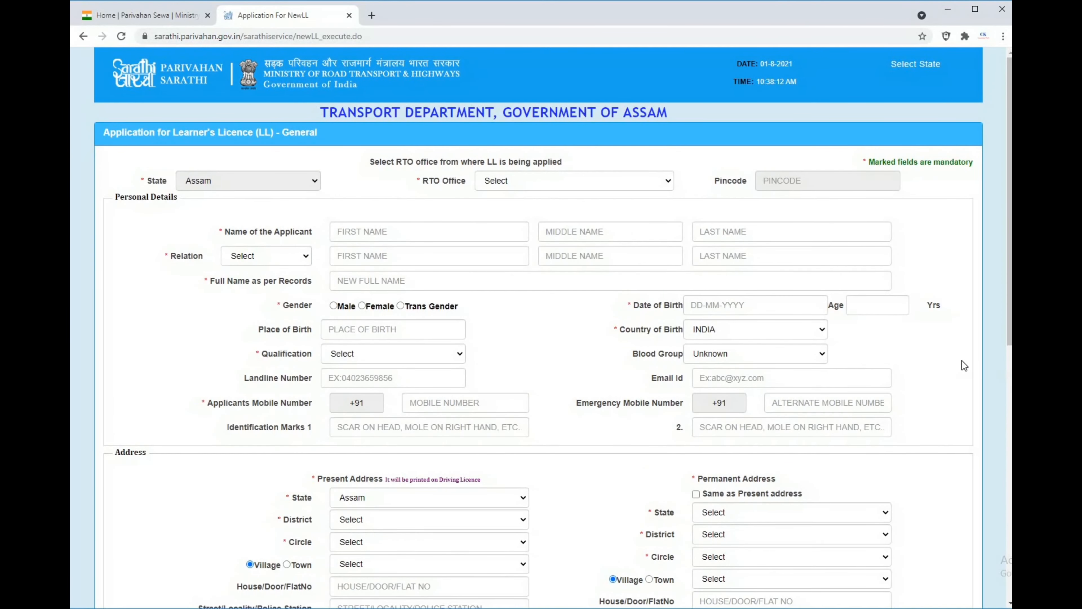
Set the RTO office to TINSUKIA -- AS23.
scroll(961, 360, "down", 1)
scroll(961, 359, "down", 1)
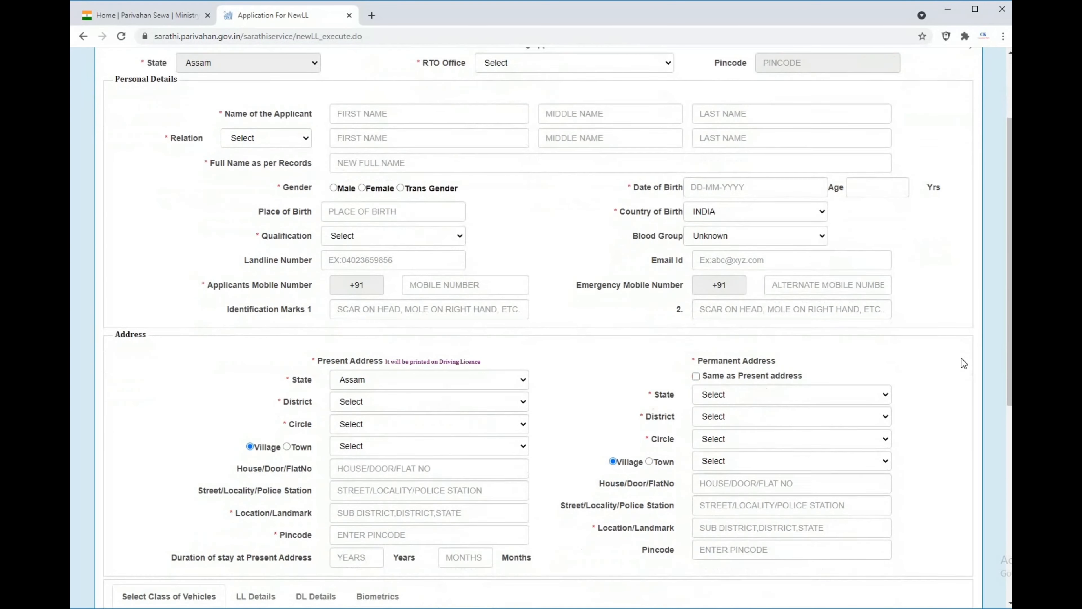
scroll(962, 359, "up", 1)
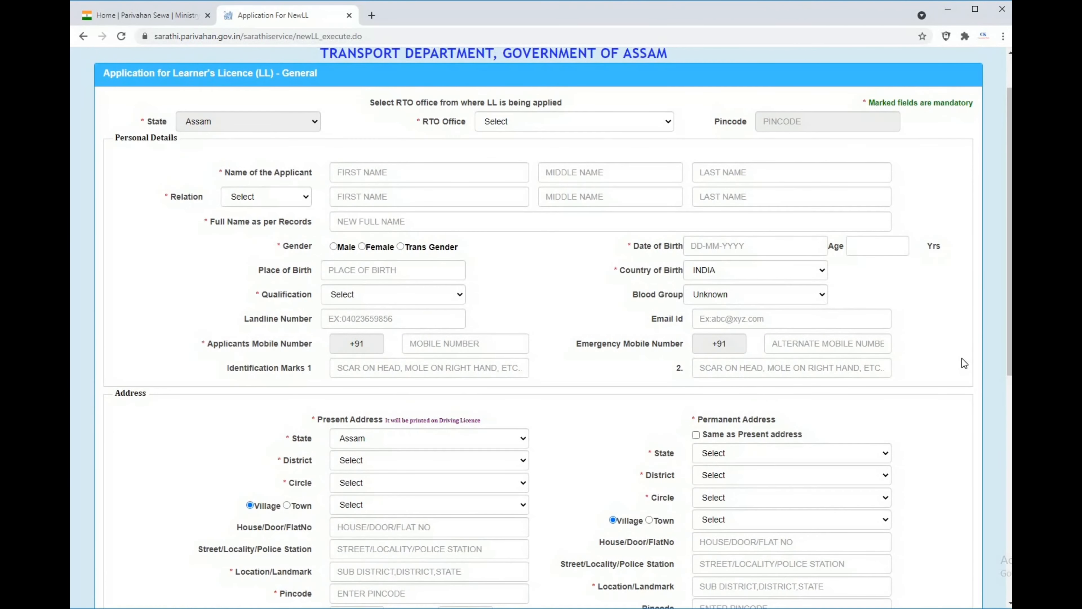
left_click(672, 122)
scroll(559, 294, "down", 3)
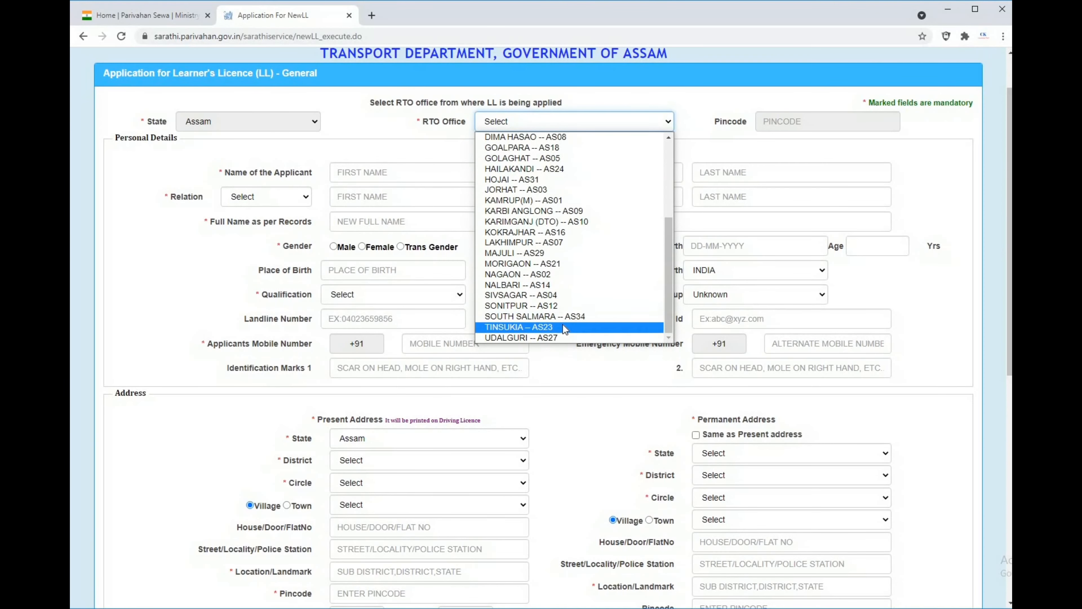
left_click(563, 326)
Enter the applicant's first and last name in the personal details.
left_click(401, 172)
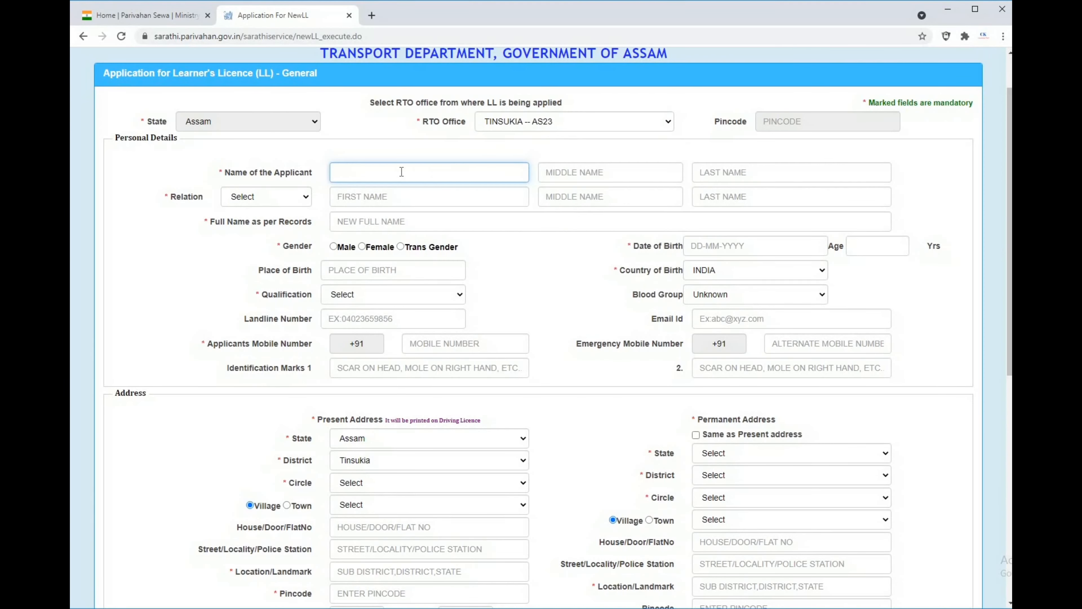
left_click(750, 172)
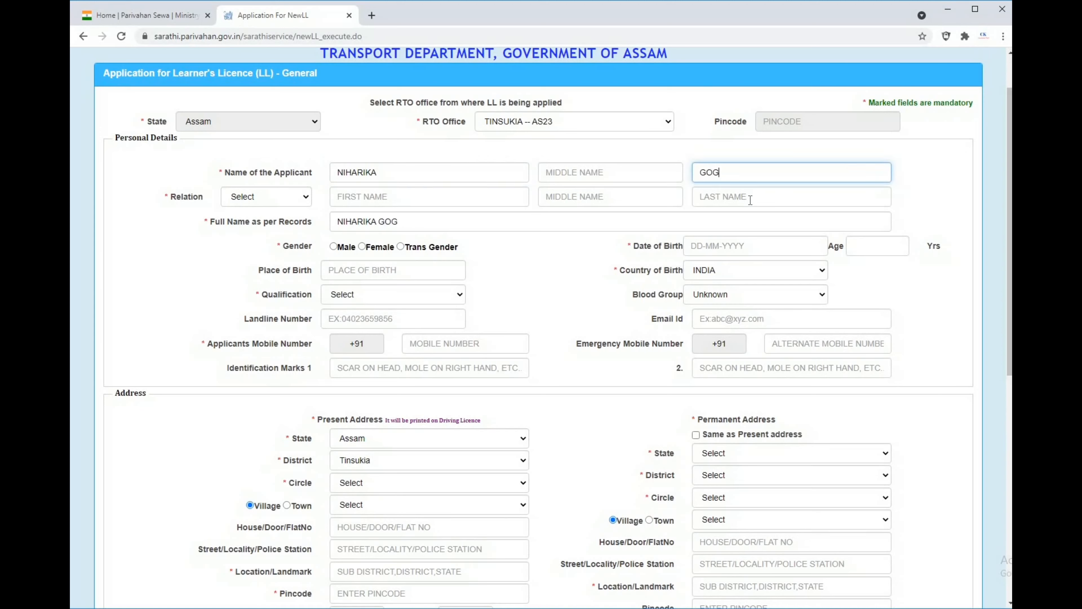
Set the relation to Father and enter the father's first and last name.
left_click(284, 202)
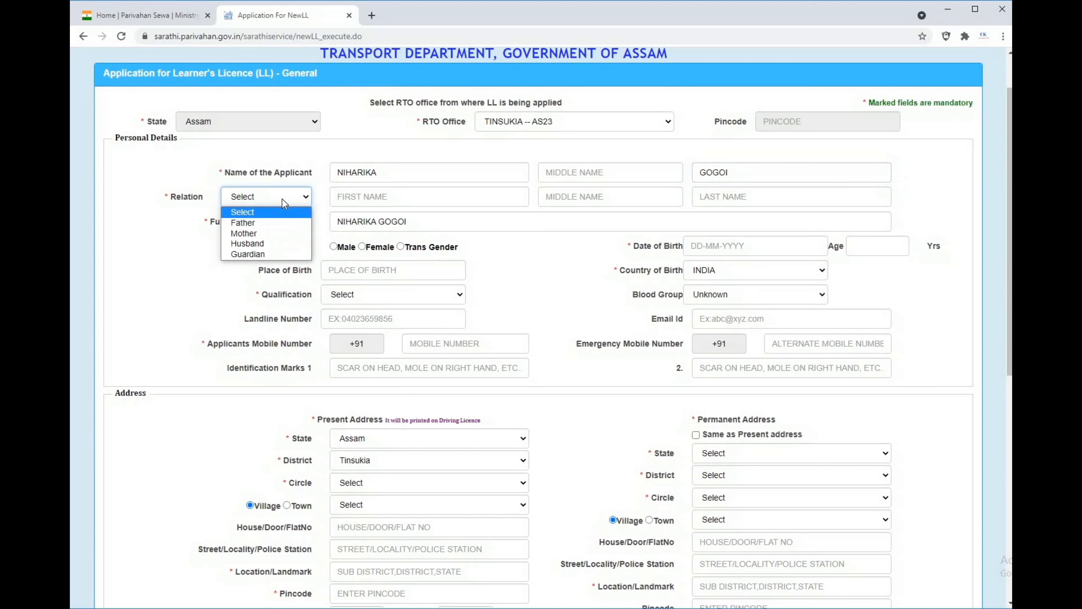
left_click(283, 221)
left_click(341, 197)
left_click(701, 195)
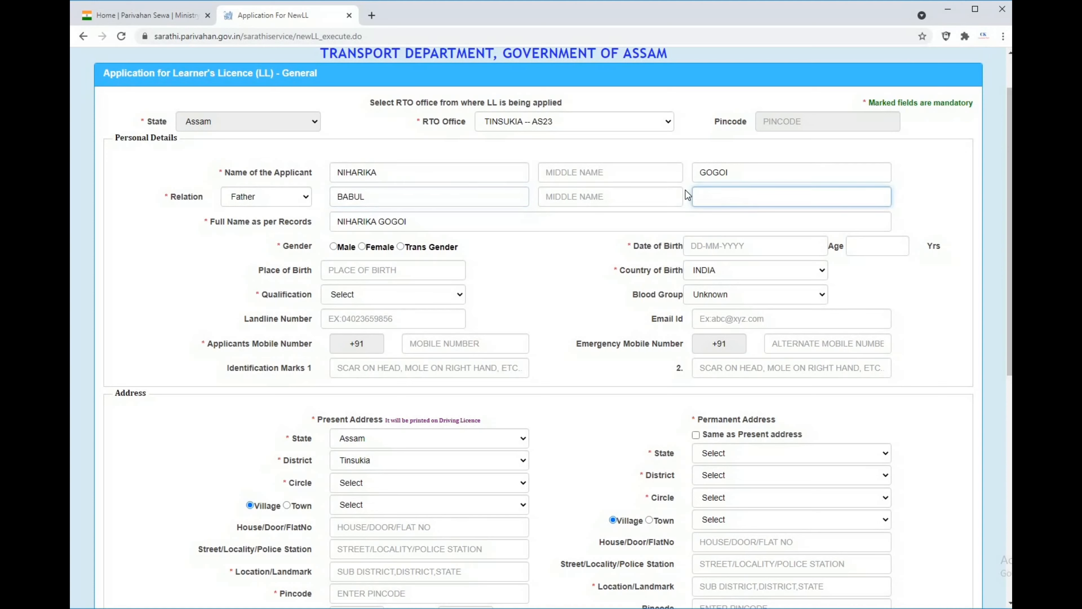
Set the gender to Female and fill in the applicant's place of birth.
left_click(361, 248)
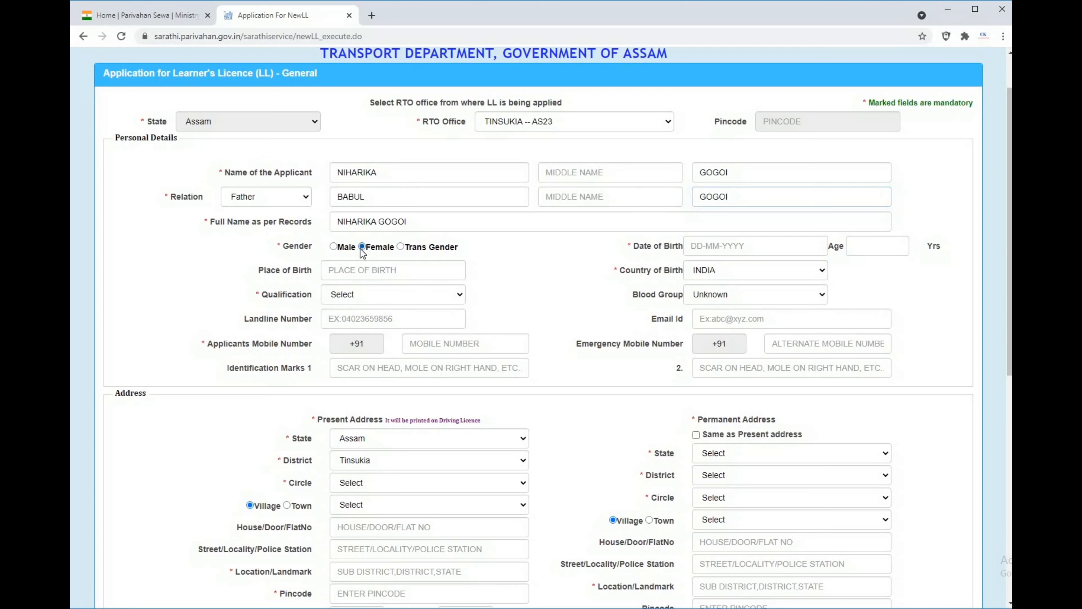
left_click(362, 270)
type("TINSUKIA")
Choose the applicant's date of birth by year, month and day.
left_click(783, 251)
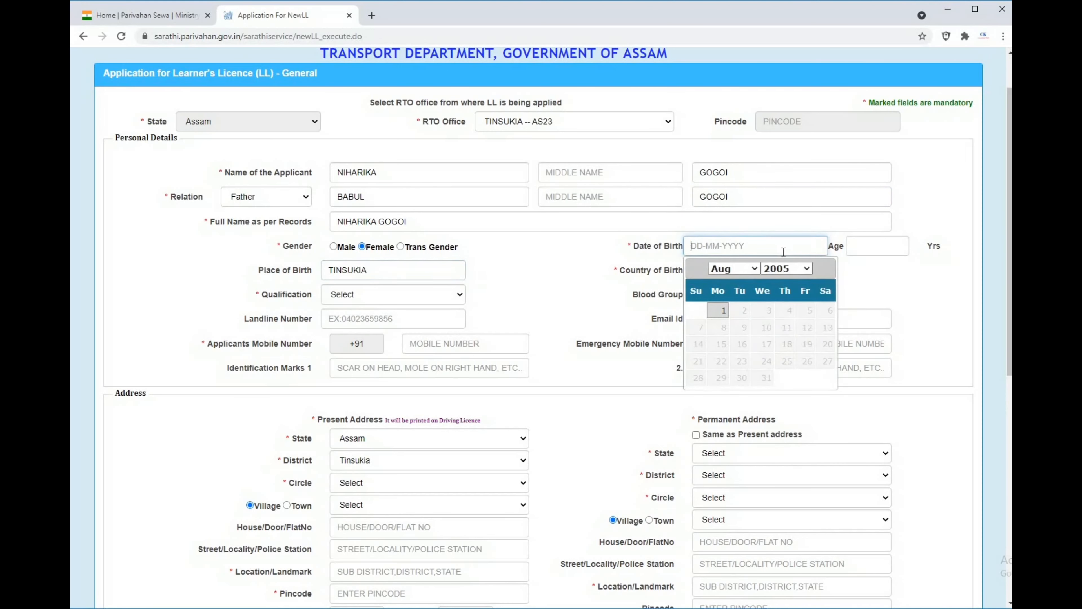
left_click(787, 269)
left_click(780, 462)
left_click(734, 269)
left_click(723, 383)
left_click(700, 328)
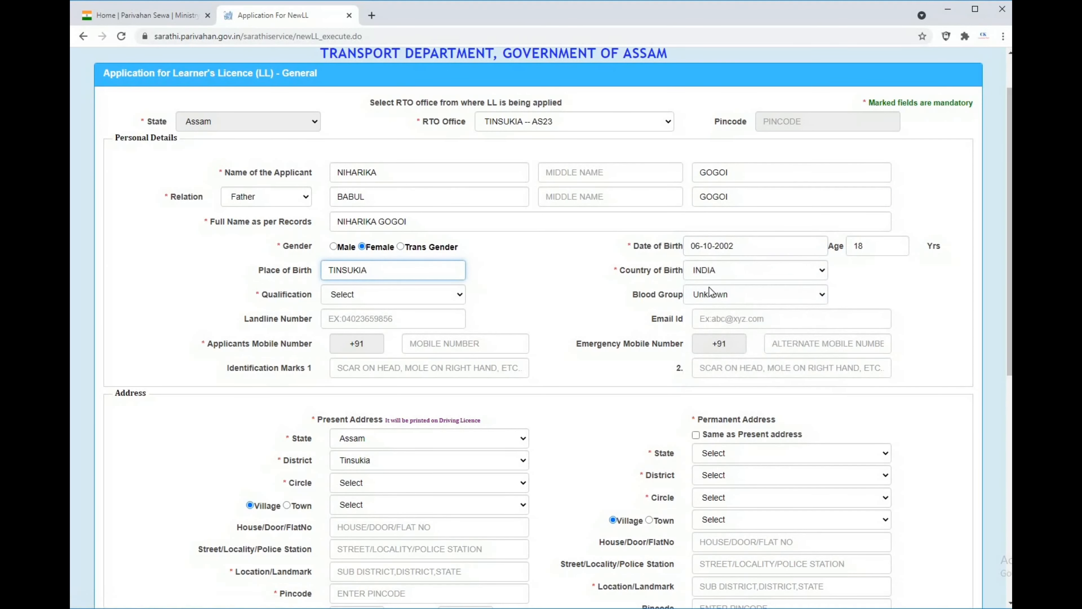
Set the qualification to 10+2 or Equivalent and the blood group to A+.
left_click(439, 294)
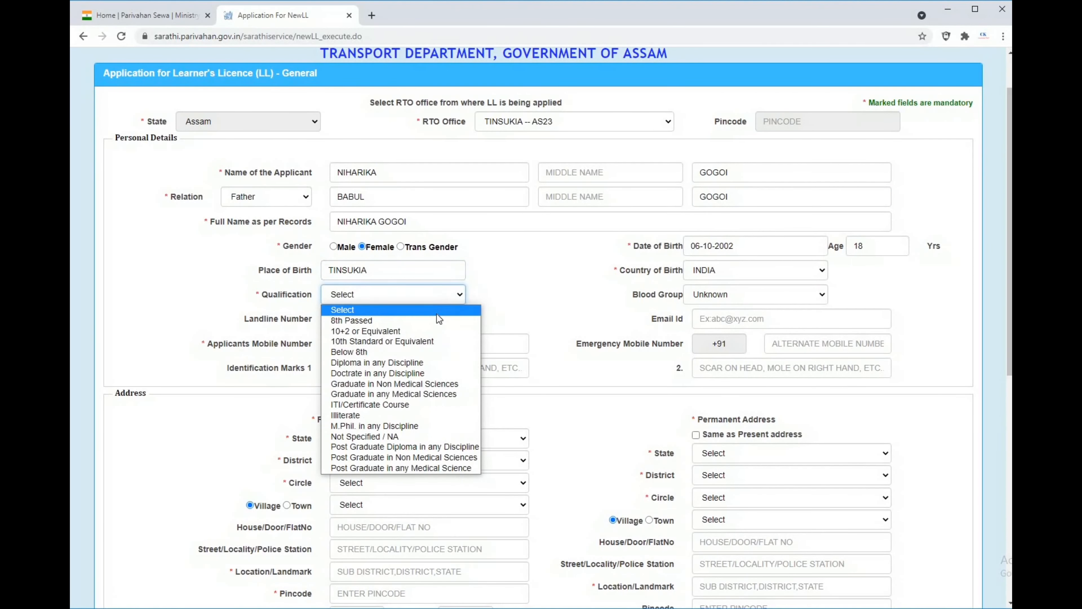
left_click(441, 331)
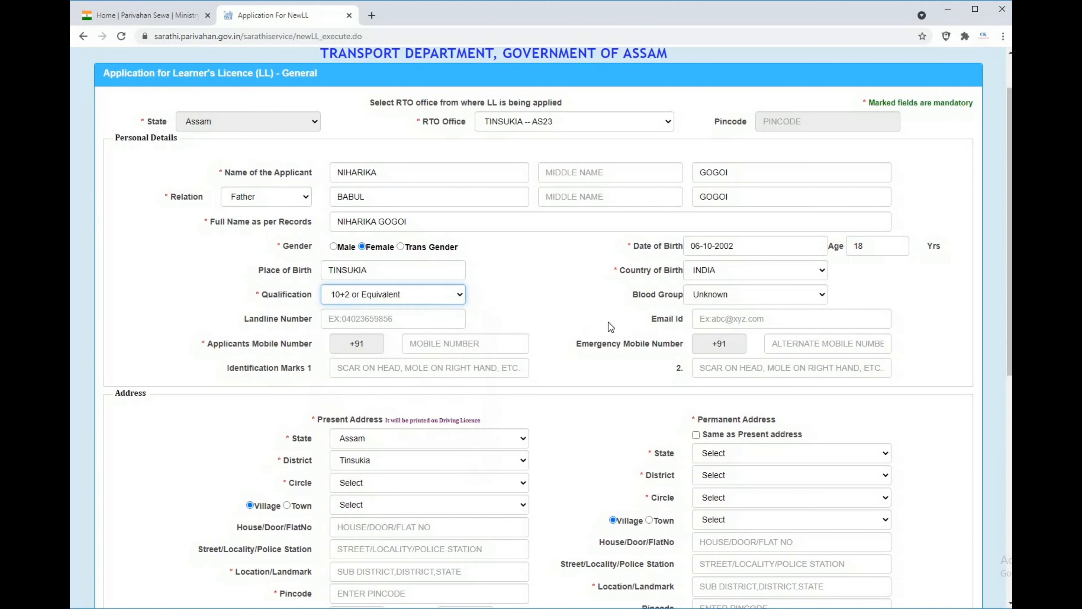
left_click(717, 295)
left_click(707, 334)
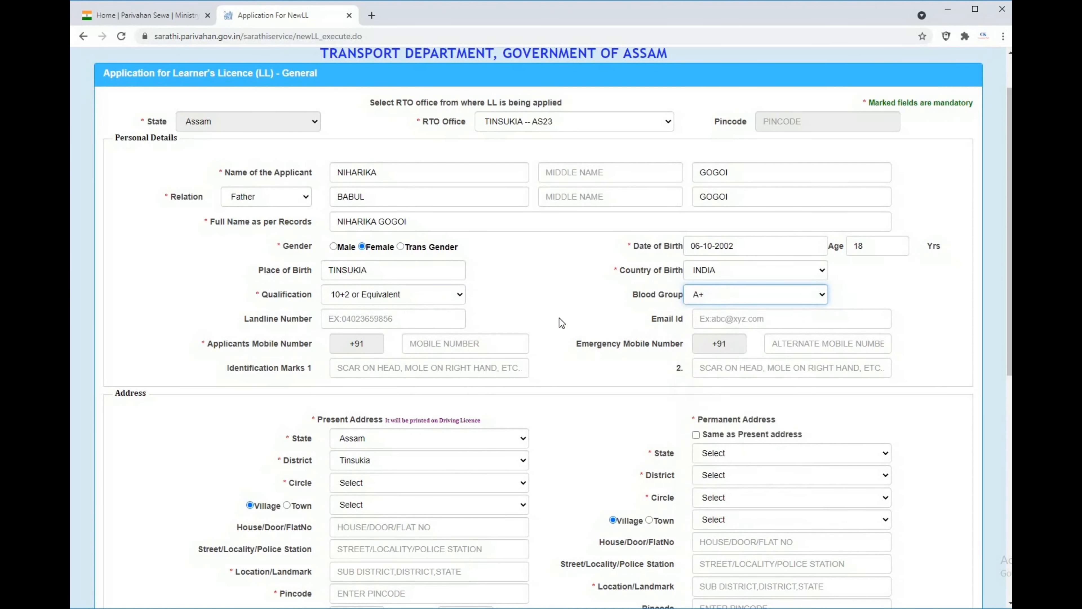
Enter the applicant's mobile number.
left_click(424, 340)
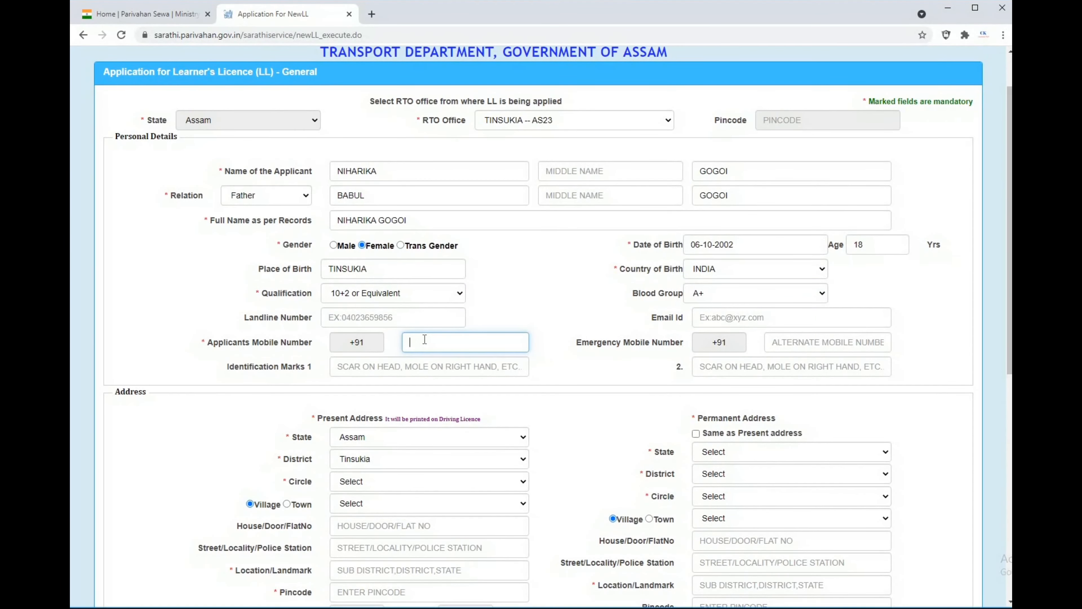
Choose the circle and village of the applicant's present address.
left_click(380, 481)
left_click(400, 527)
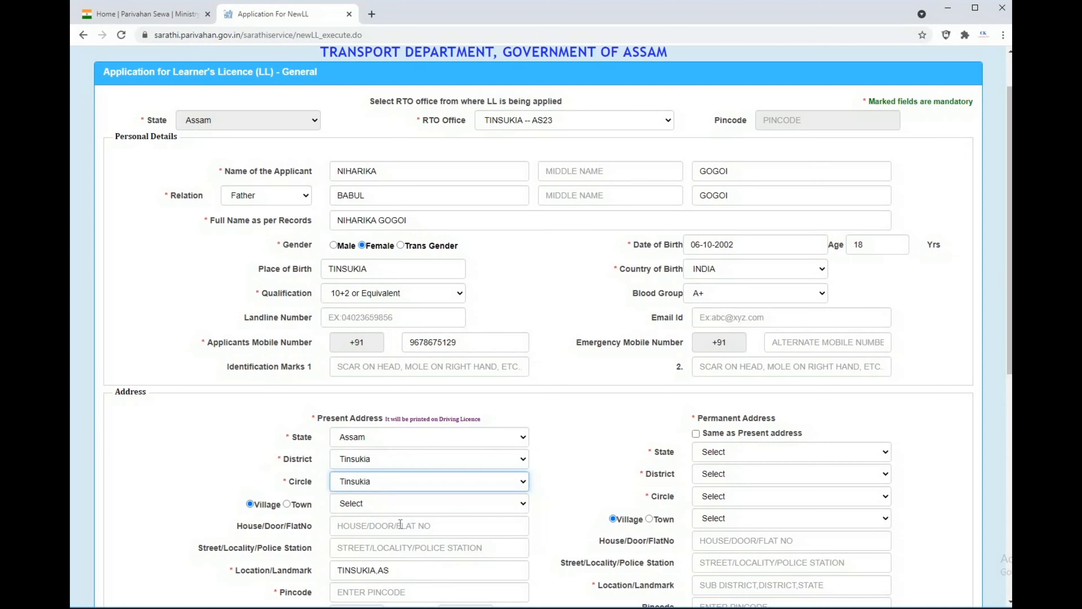
left_click(408, 504)
scroll(404, 487, "down", 1)
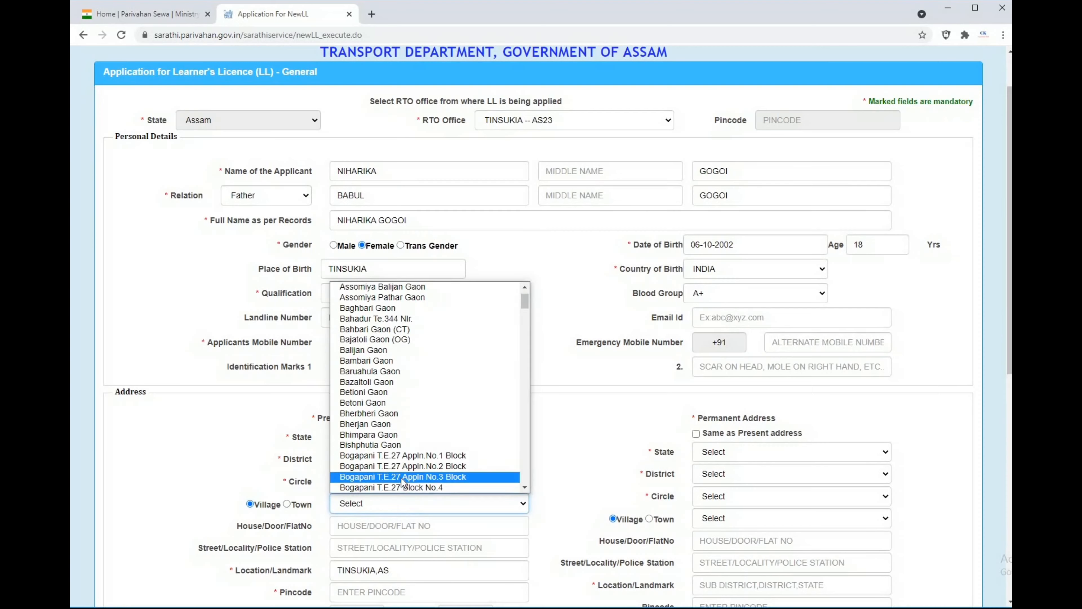
scroll(403, 489, "down", 2)
left_click(404, 490)
Enter the pincode of the present address and mark the permanent address as the same as the present one.
left_click(391, 591)
type("786126")
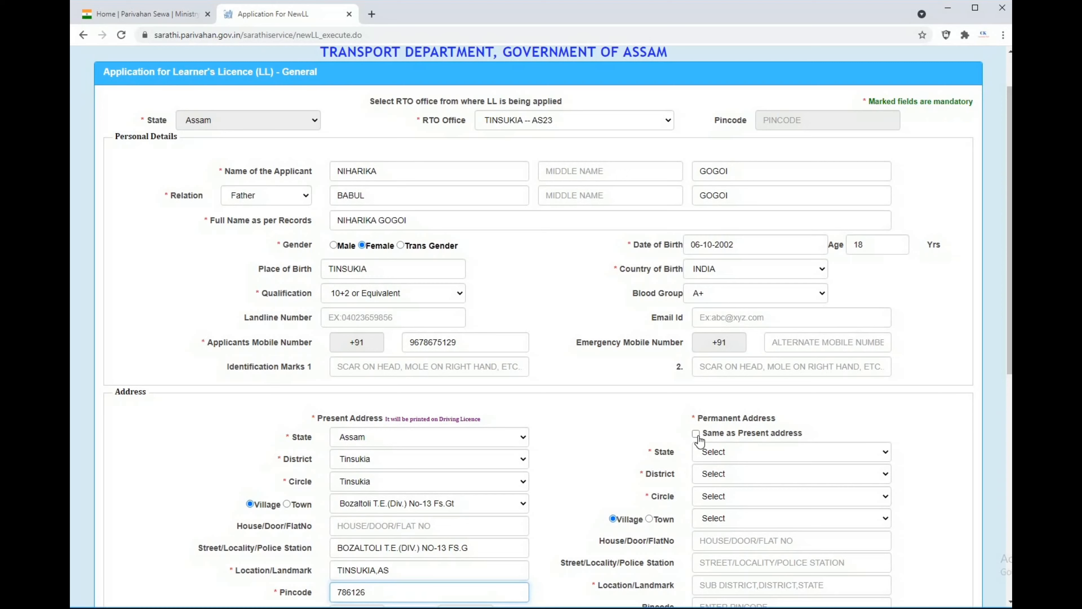
left_click(696, 434)
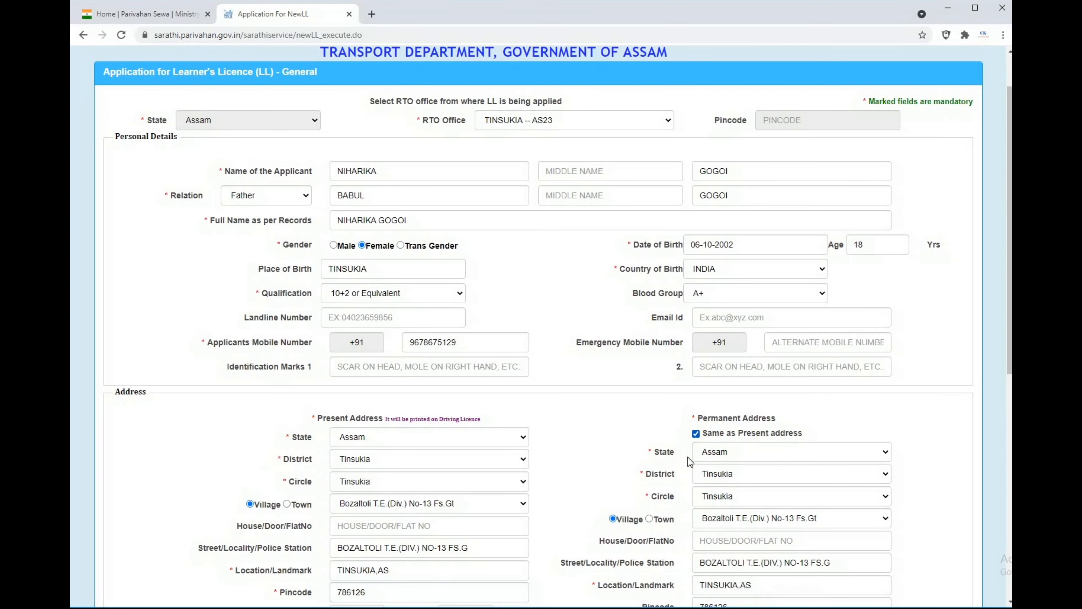
Add Motor cycle without Gear (Non Transport) (MCWOG) to the selected classes of vehicles.
scroll(656, 426, "down", 3)
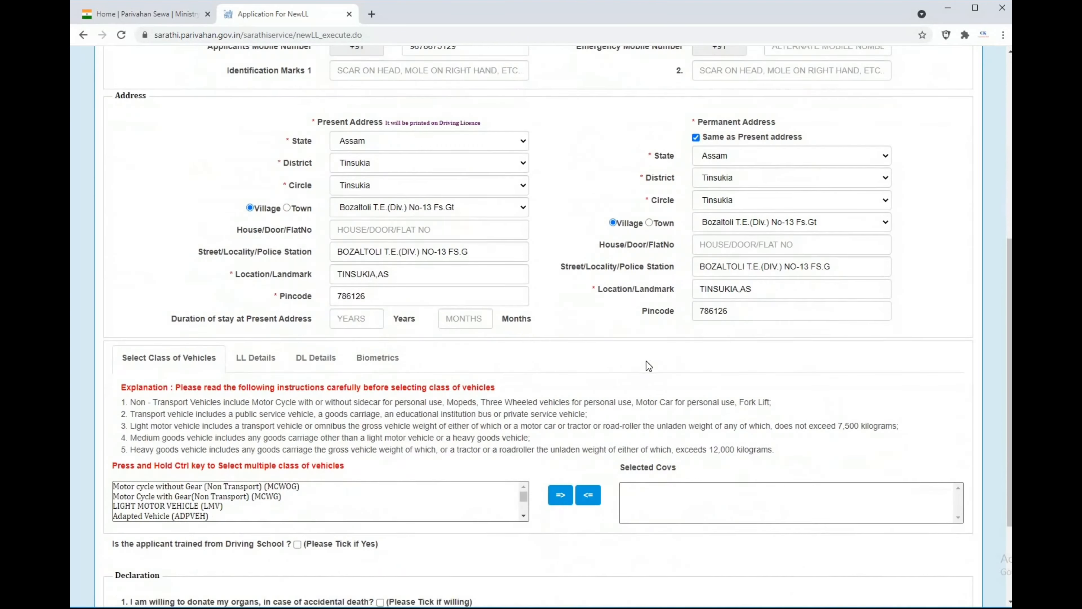
scroll(647, 363, "down", 5)
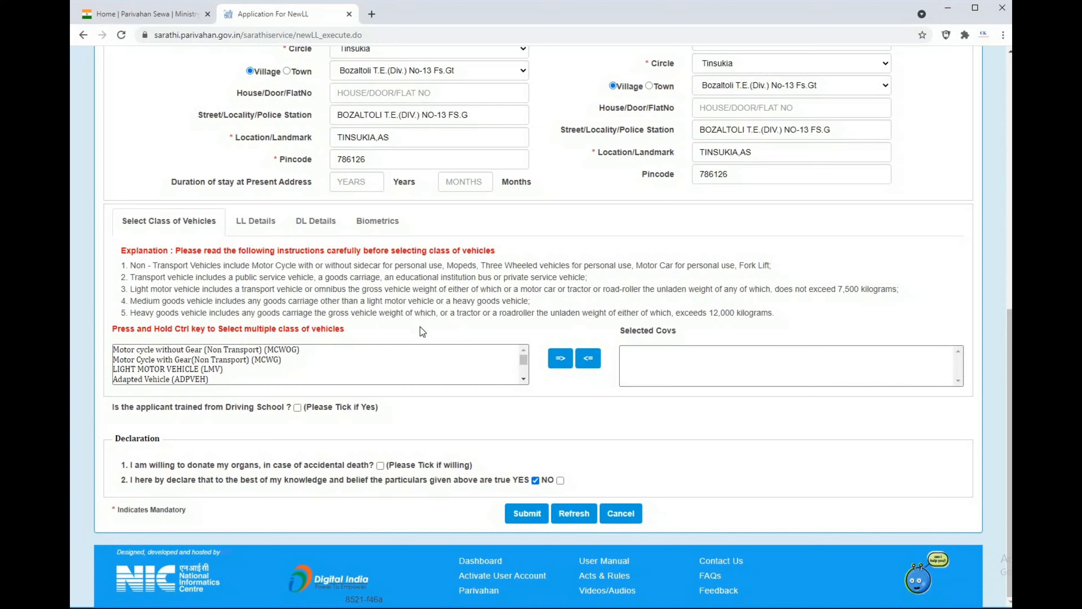
left_click(223, 352)
left_click(560, 358)
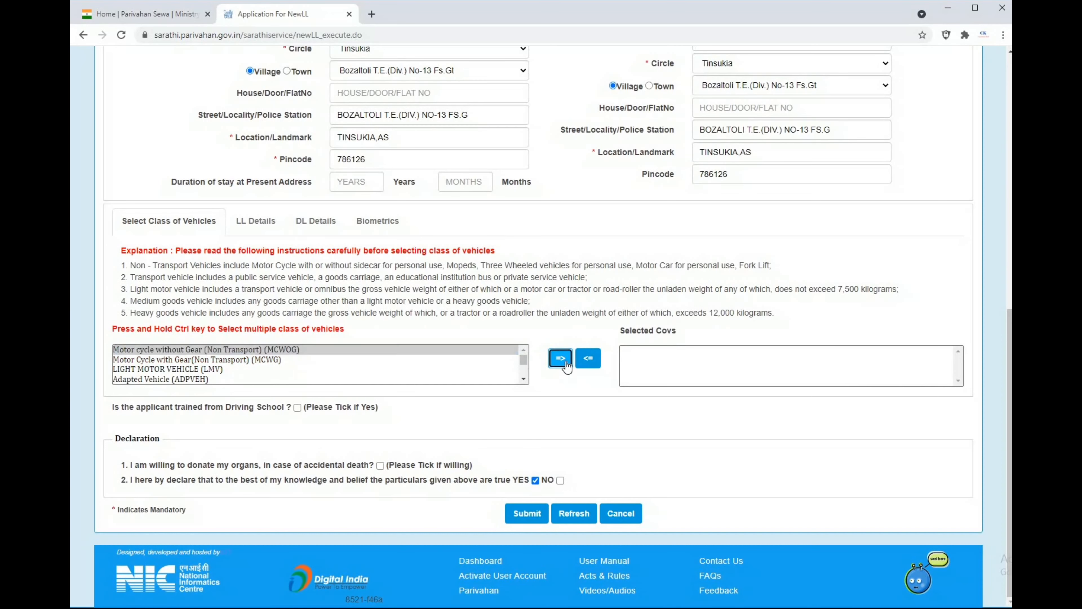
Add LIGHT MOTOR VEHICLE (LMV) to the selected classes of vehicles and remove it again.
left_click(192, 360)
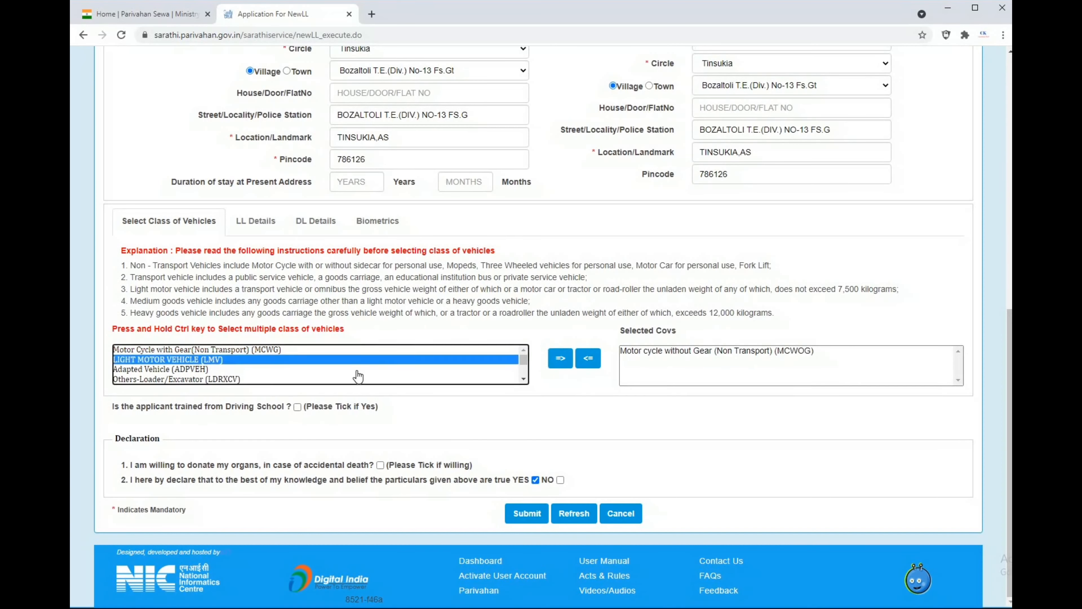
left_click(561, 358)
left_click(660, 350)
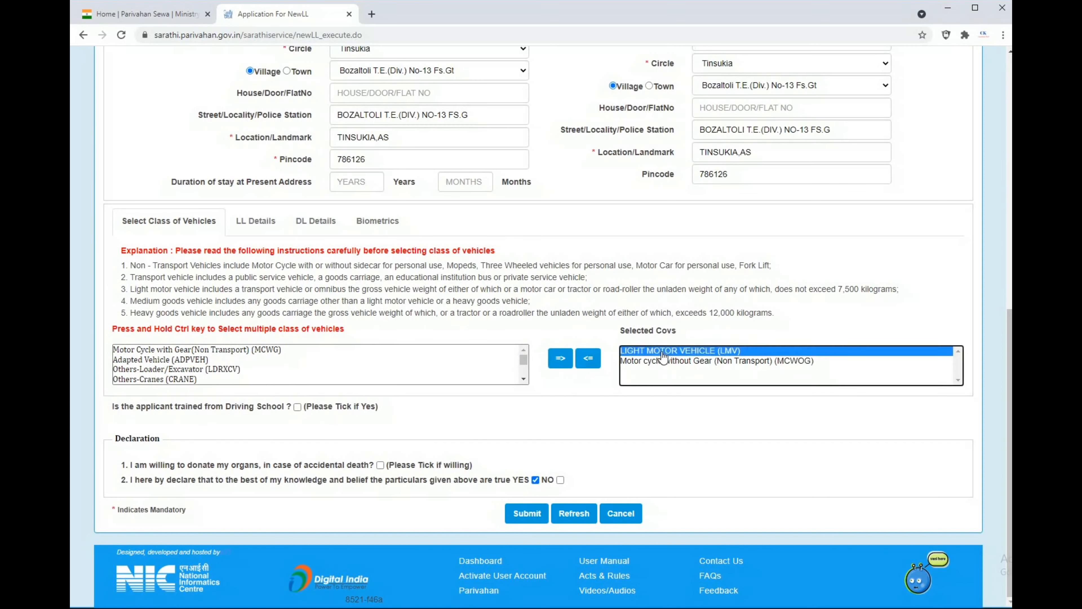
left_click(589, 360)
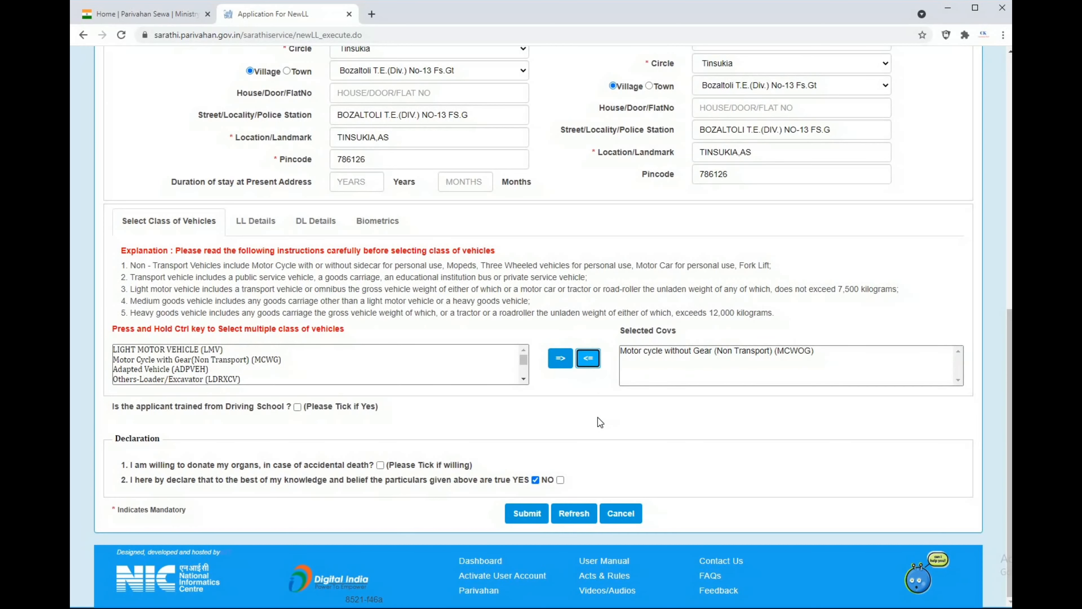
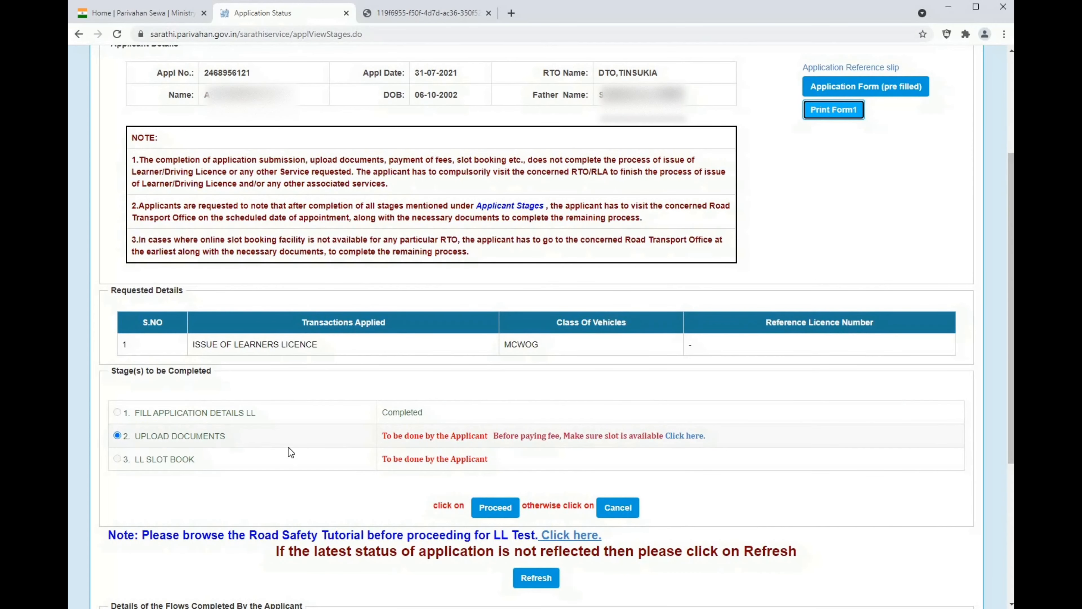
Check the learner's licence slot availability calendar and return to the application status page.
left_click(680, 436)
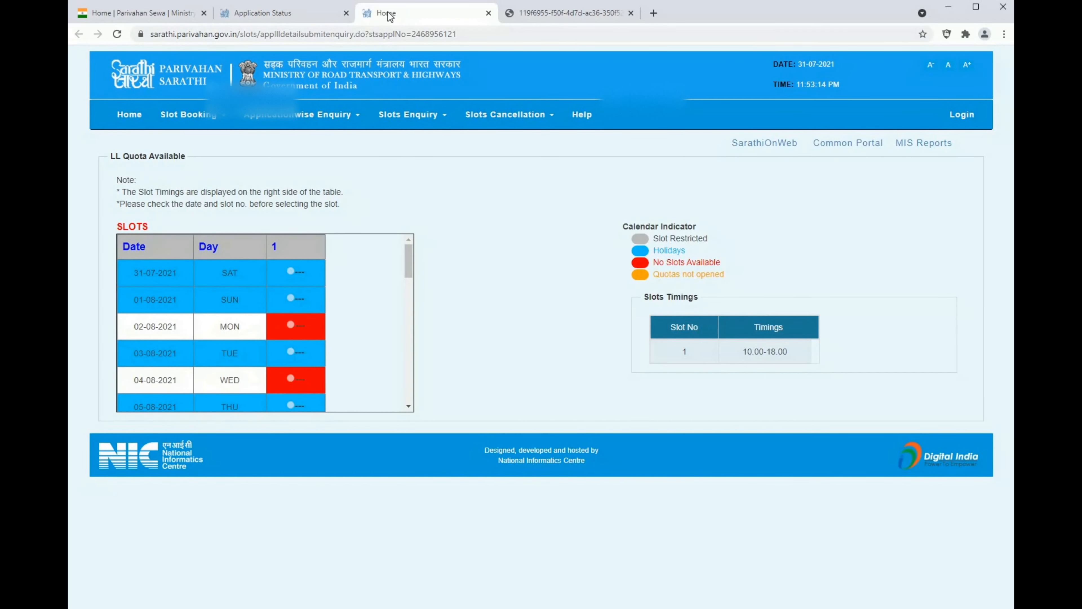
left_click(296, 14)
left_click(297, 14)
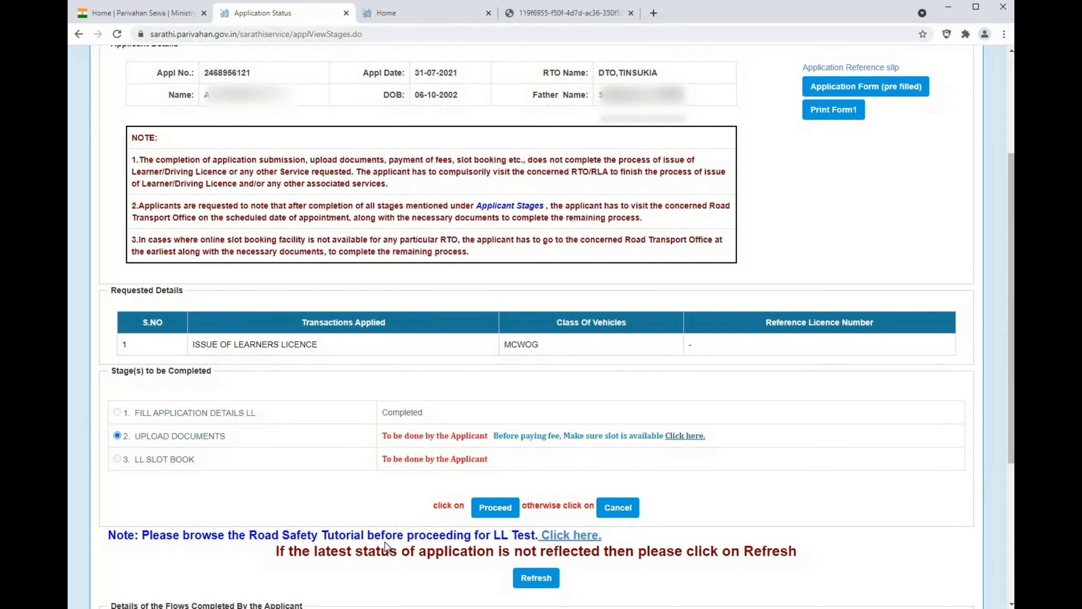
Proceed to the UPLOAD DOCUMENTS stage, submit the prefilled application number and date of birth, and accept the applicant info.
left_click(495, 509)
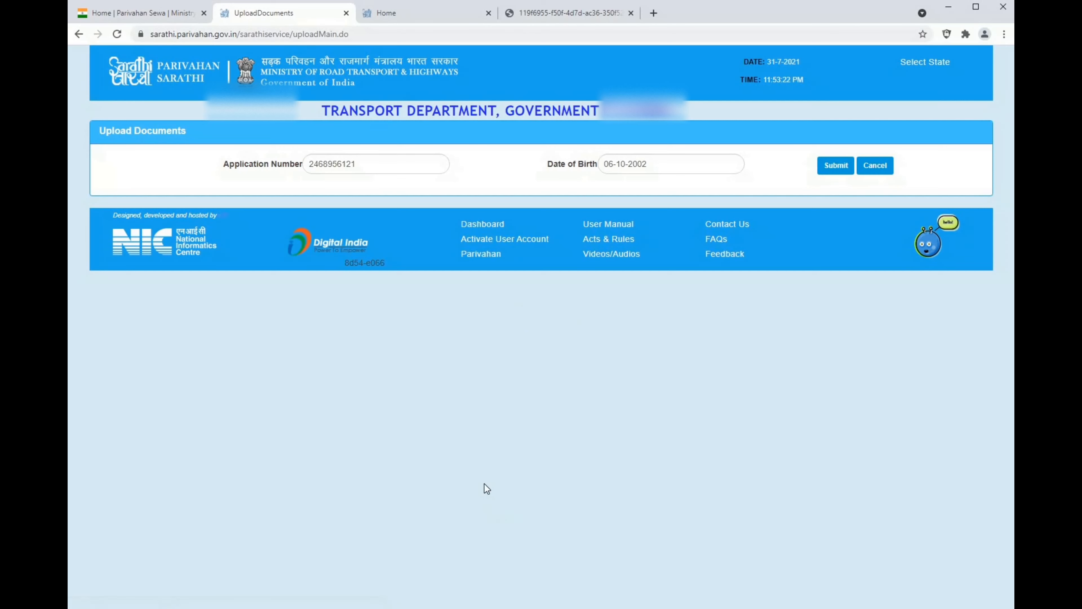
left_click(848, 169)
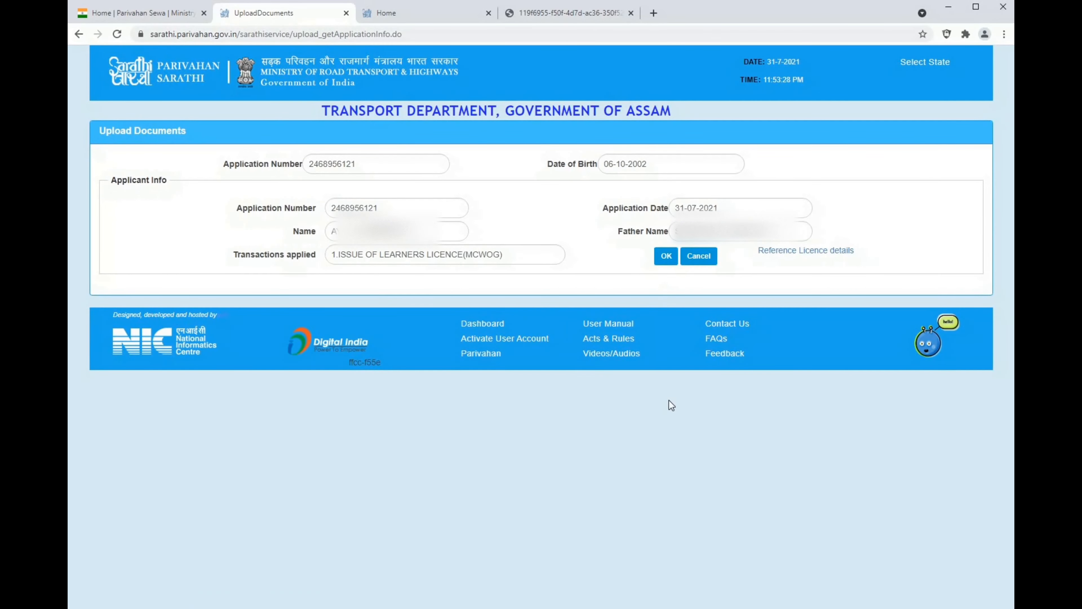
left_click(667, 255)
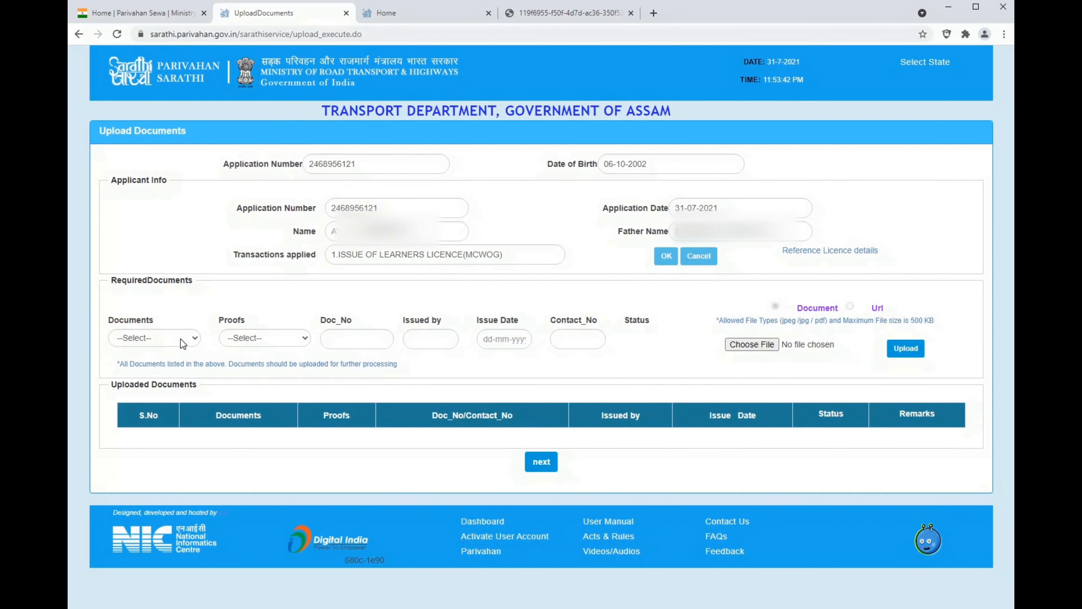
Upload and confirm IMG_3934 (1).jpg as Age Proof, with Aadhar Card With DOB as the proof and 12-07-2019 as the issue date.
left_click(181, 338)
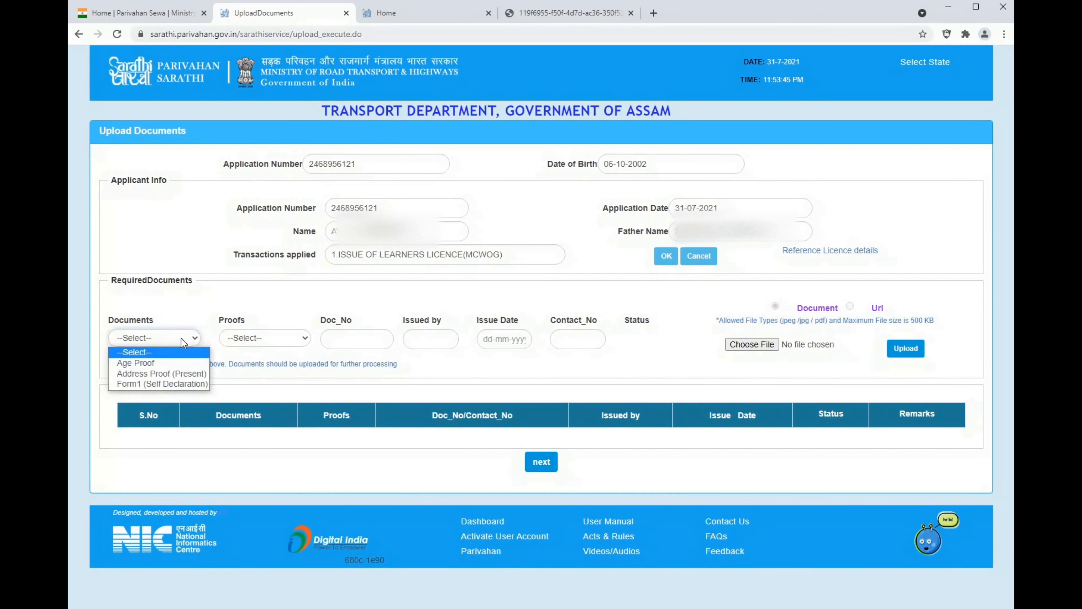
left_click(192, 363)
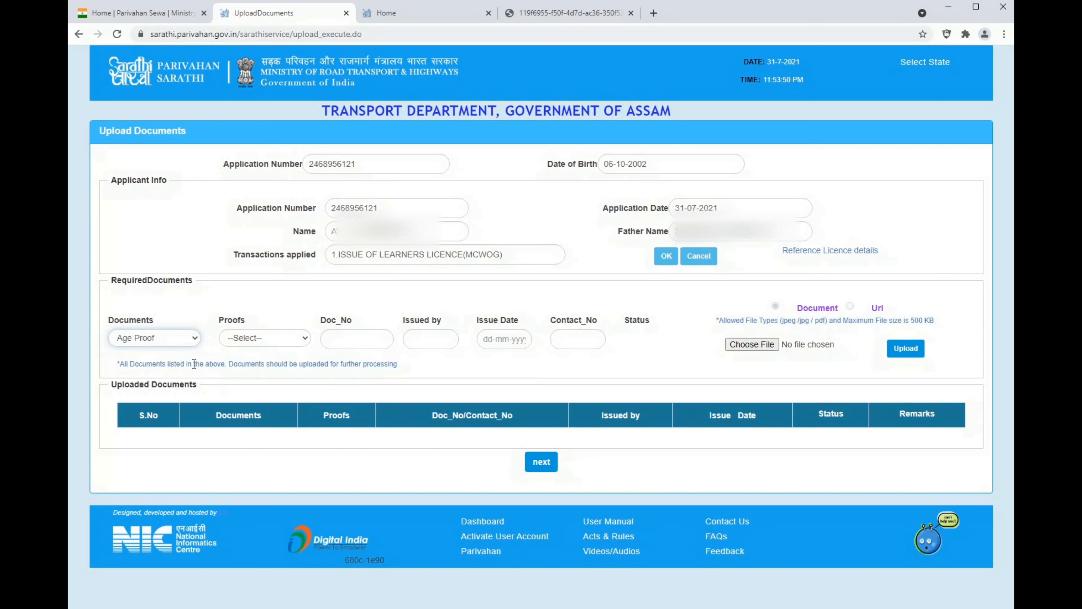
left_click(249, 342)
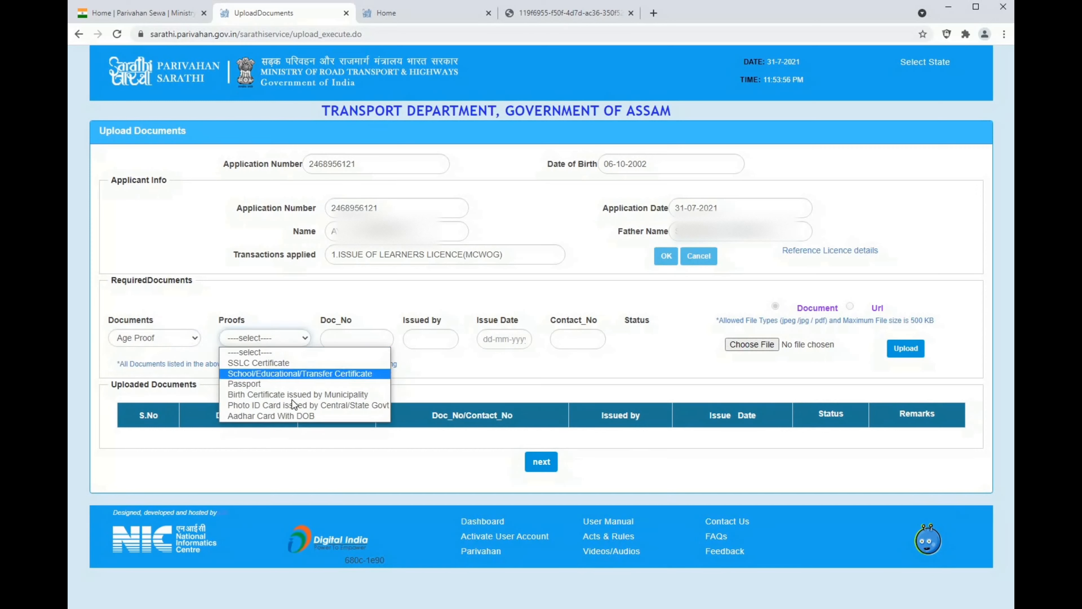
left_click(298, 416)
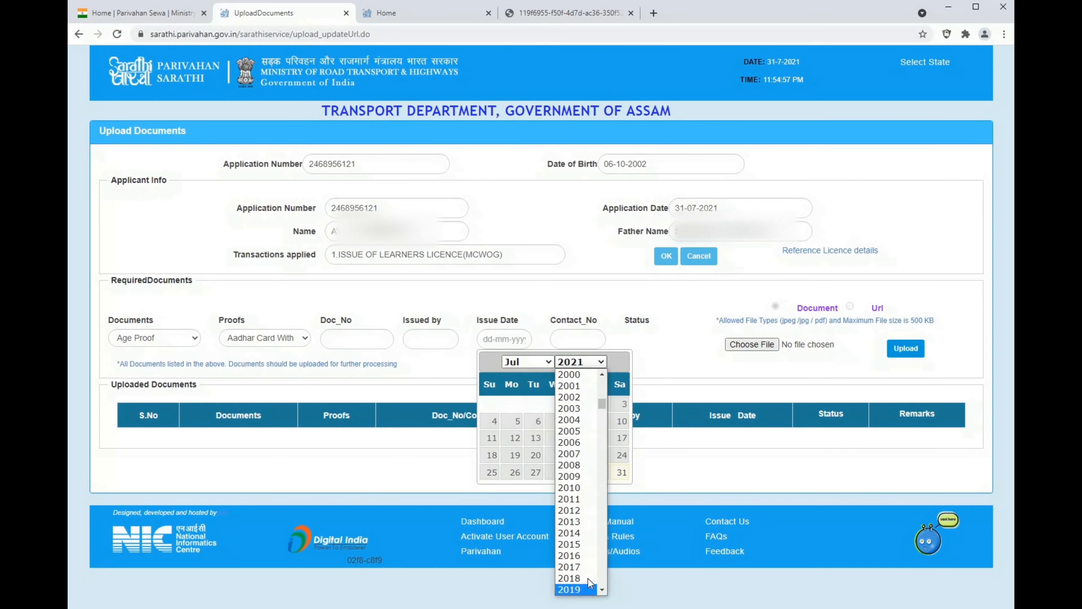
left_click(587, 578)
left_click(591, 416)
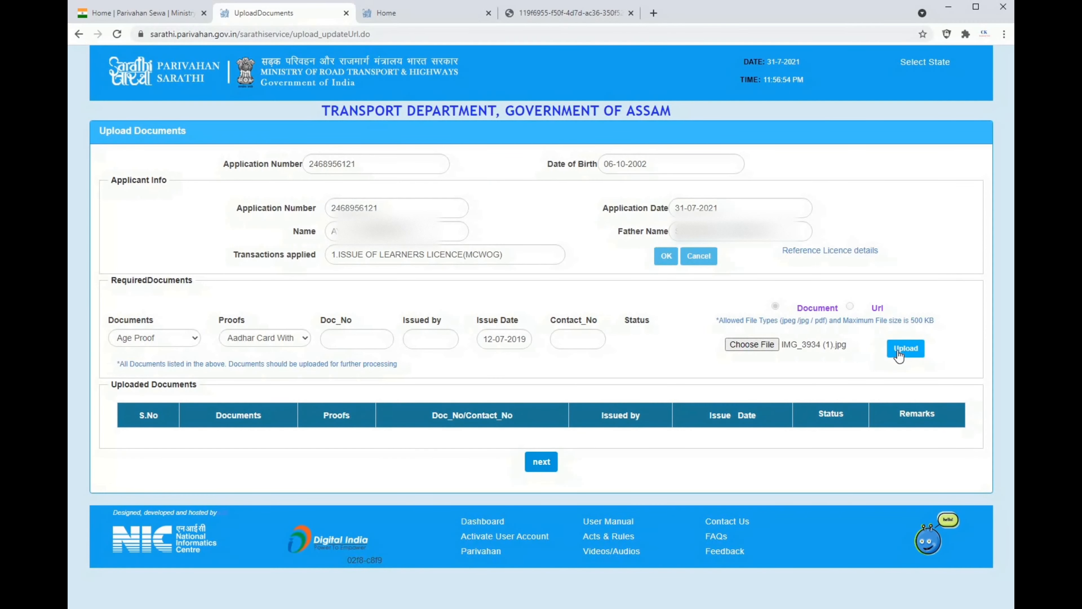
left_click(899, 355)
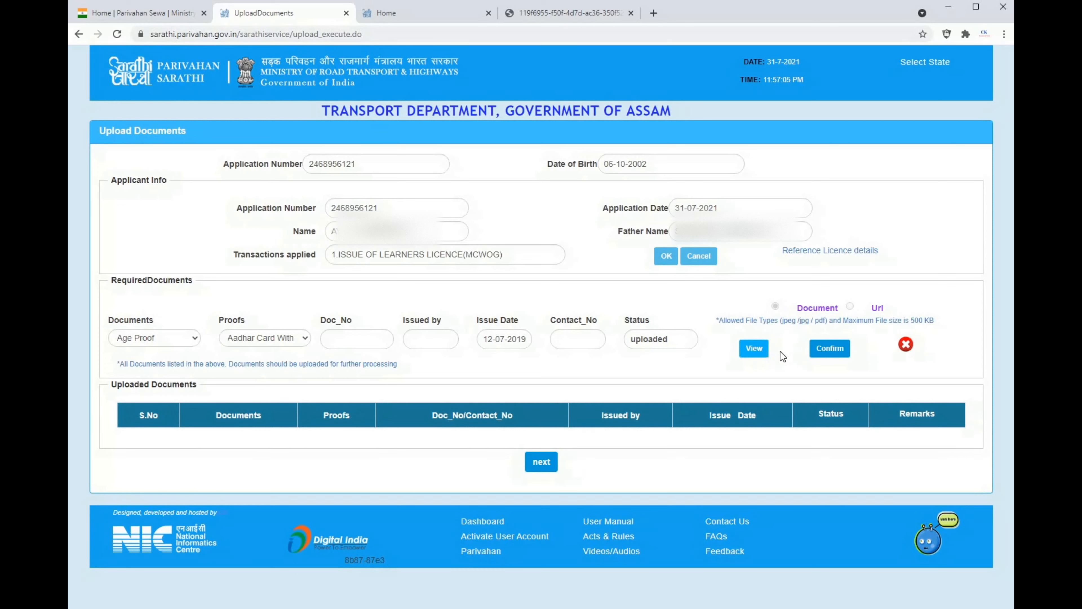
left_click(833, 353)
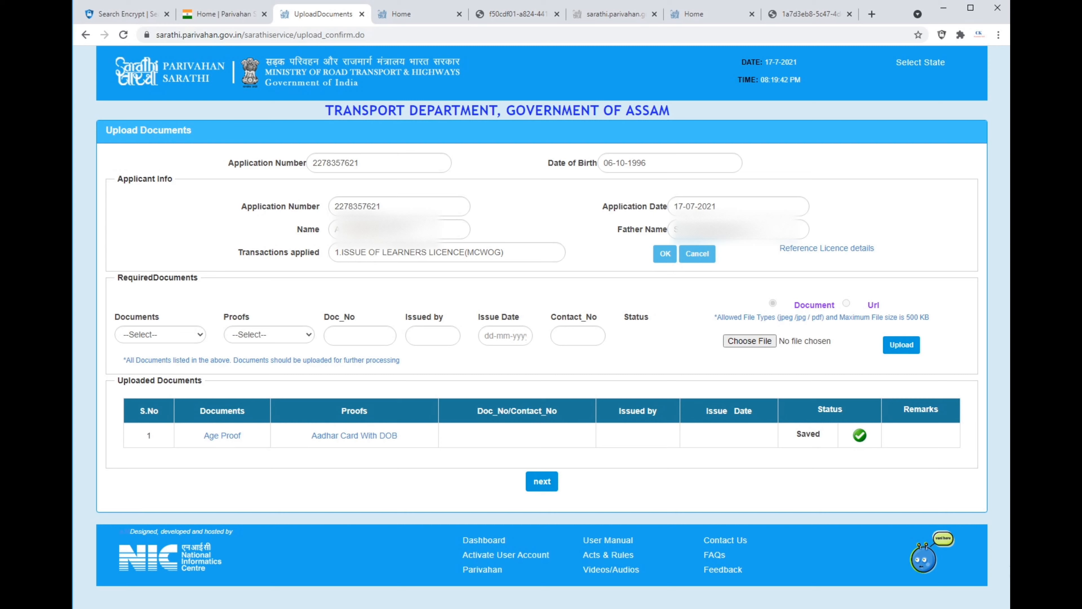
Upload and confirm IMG_3934 from Downloads as Address Proof (Present), with Aadhar Card With DOB as the proof.
left_click(170, 335)
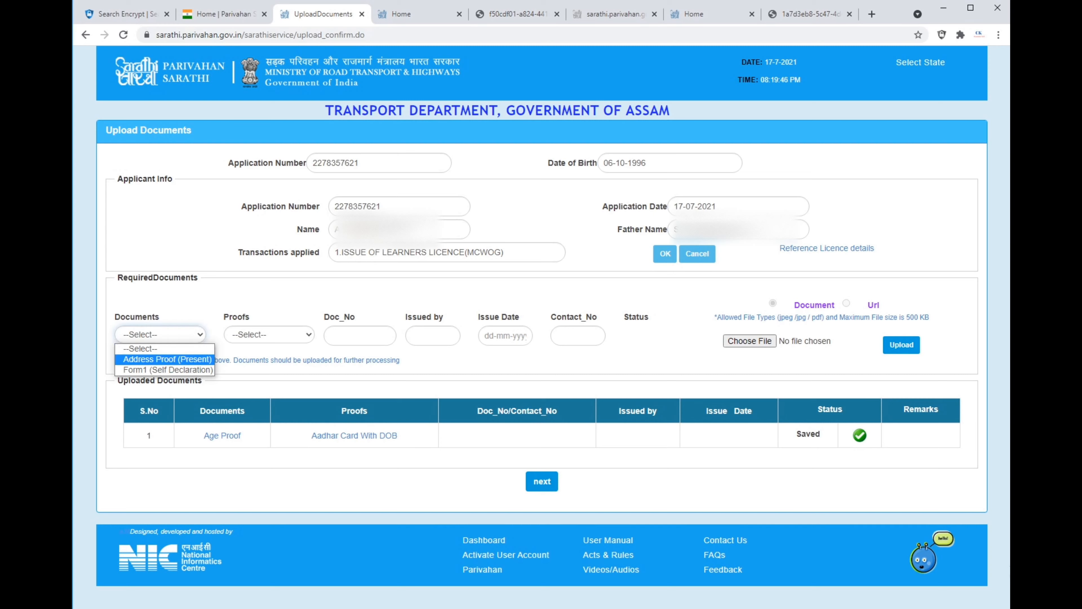
left_click(167, 359)
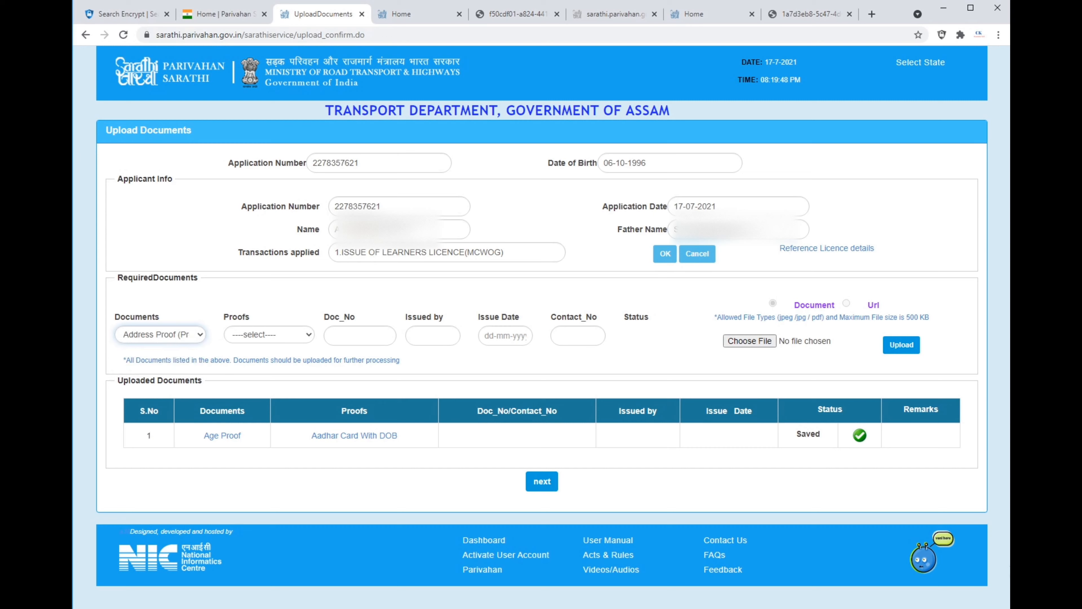
left_click(269, 334)
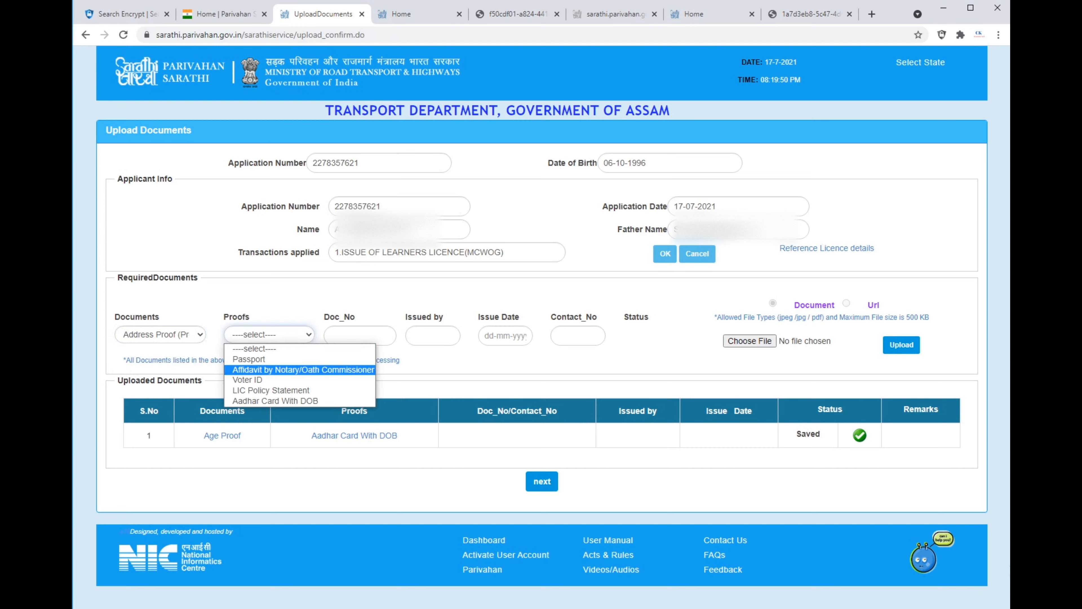
left_click(276, 401)
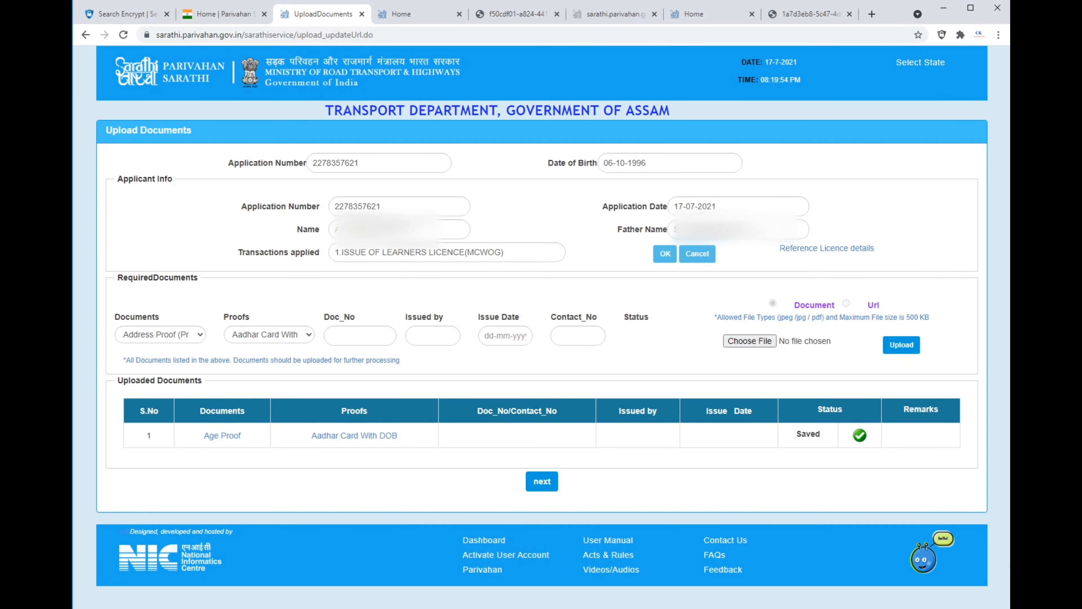
left_click(749, 340)
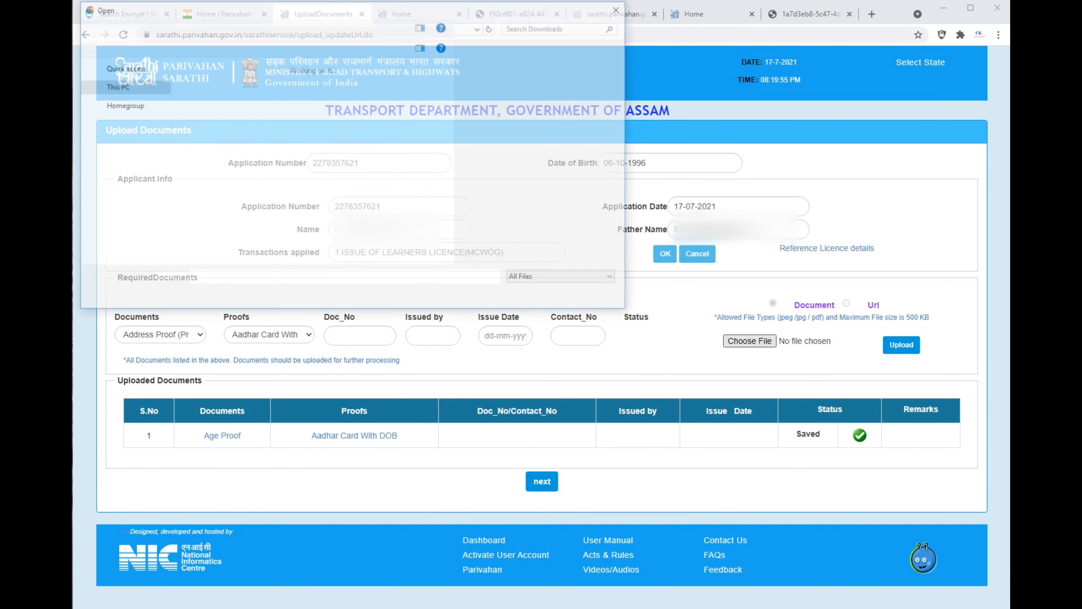
left_click(273, 94)
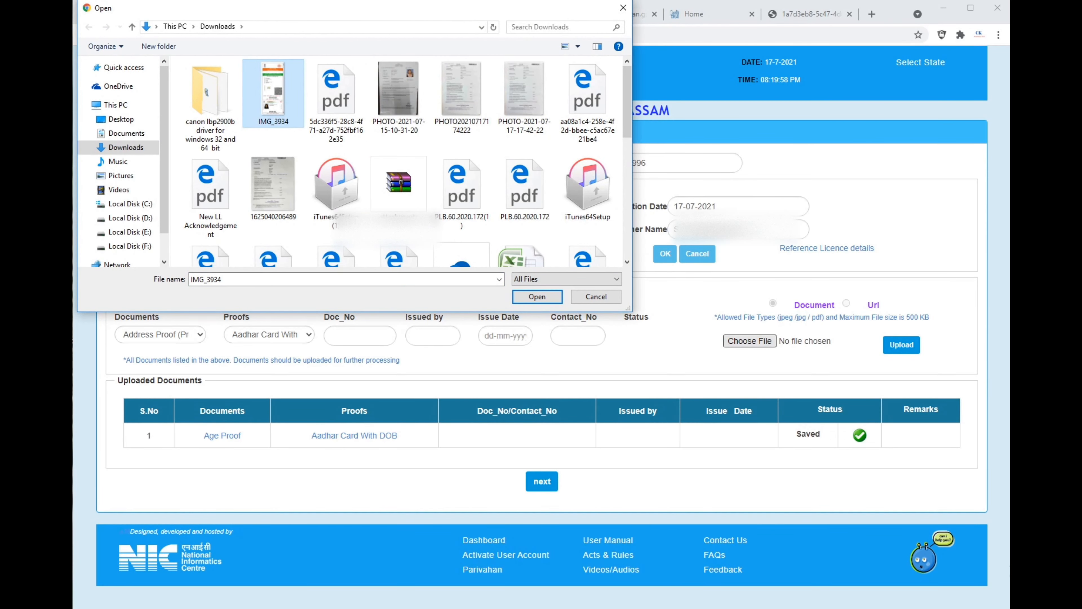
left_click(536, 297)
left_click(901, 344)
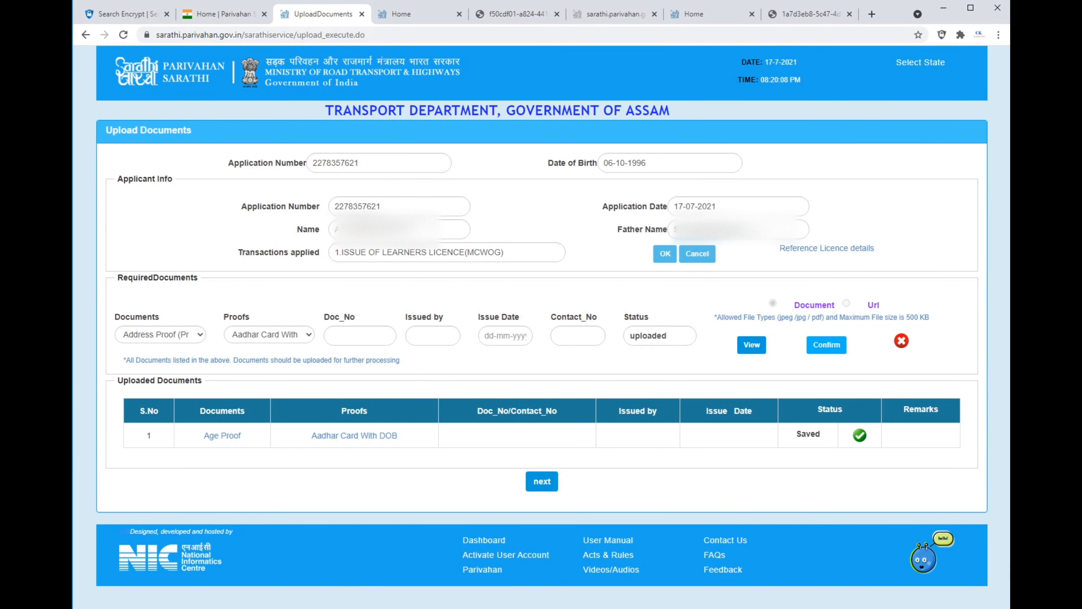
left_click(826, 344)
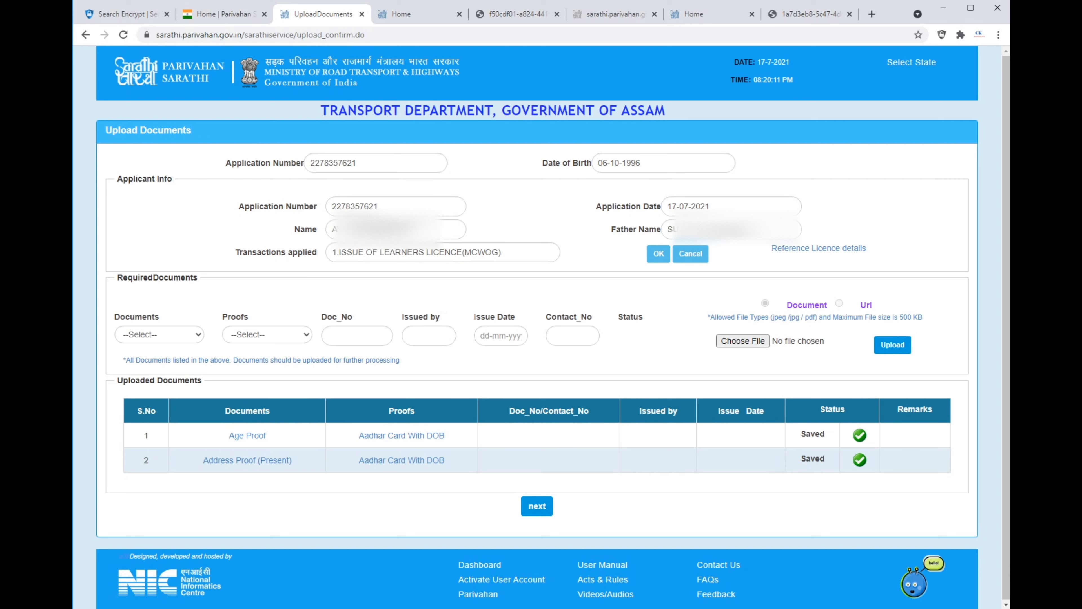
Upload IMG-3942.JPG as the Form1 (Self Declaration) document, with Form1 (Self Declaration) as the proof.
left_click(159, 334)
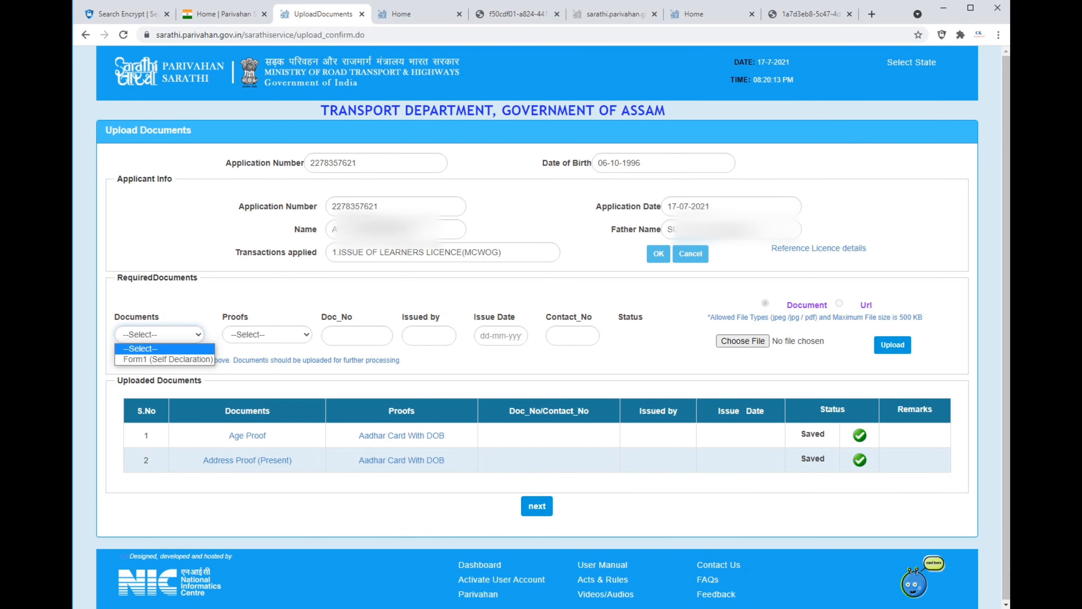
left_click(168, 359)
left_click(267, 334)
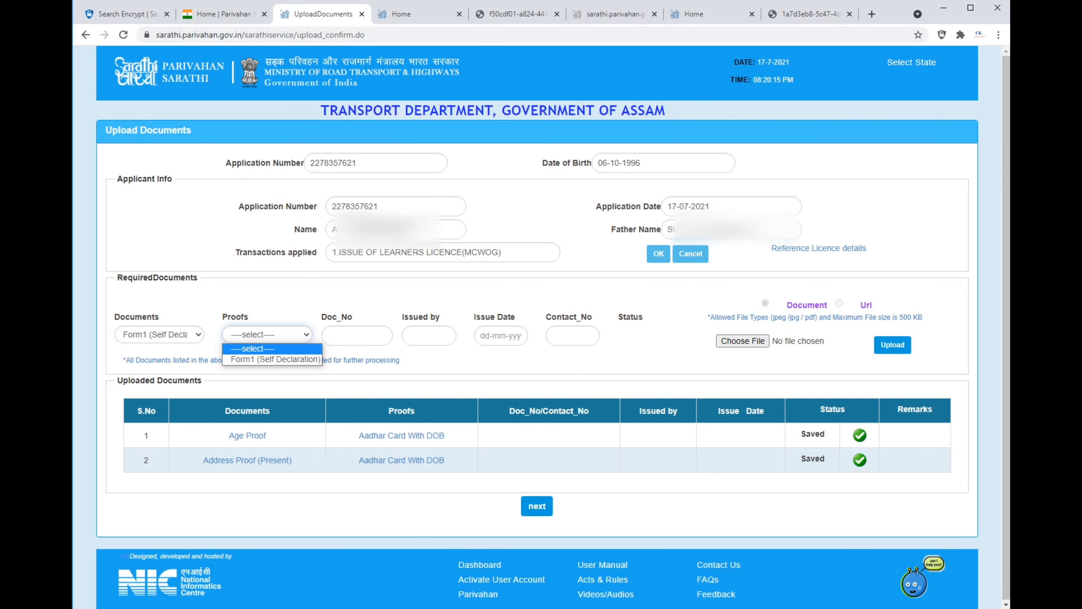
left_click(264, 358)
left_click(742, 341)
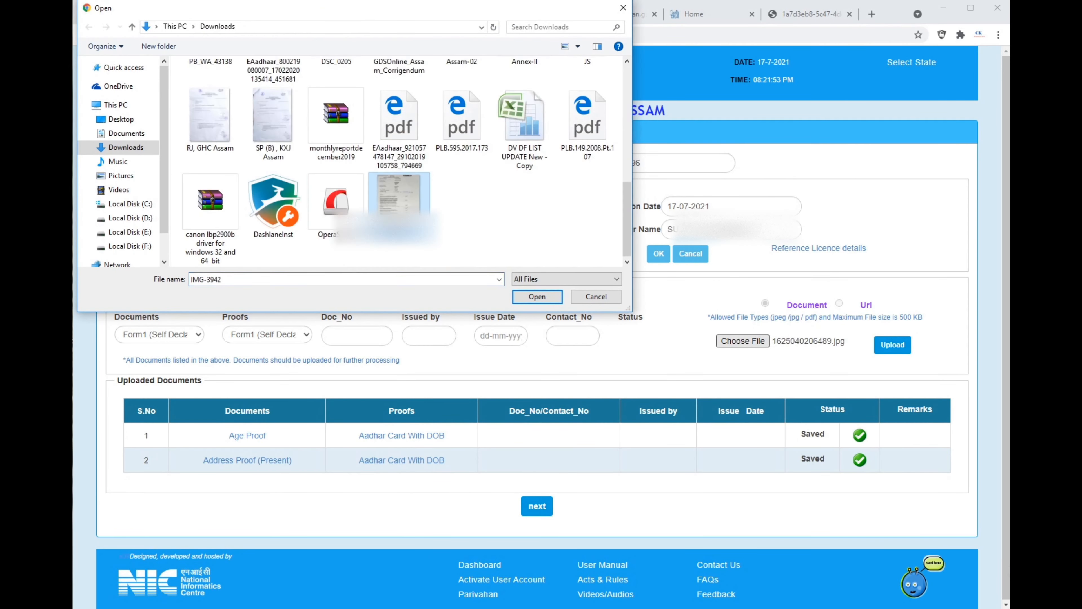
left_click(537, 297)
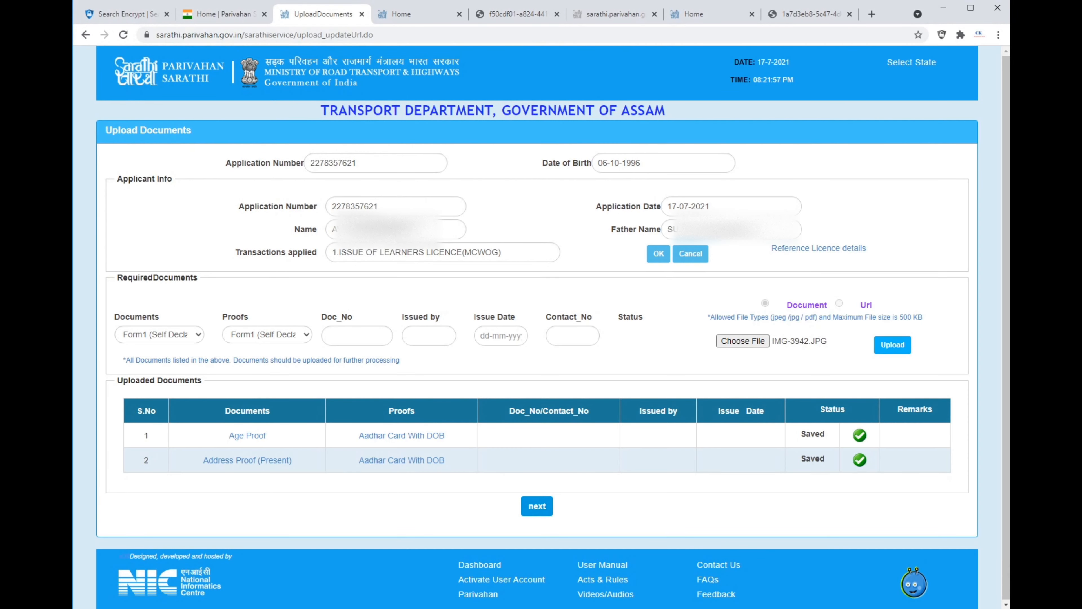
left_click(893, 345)
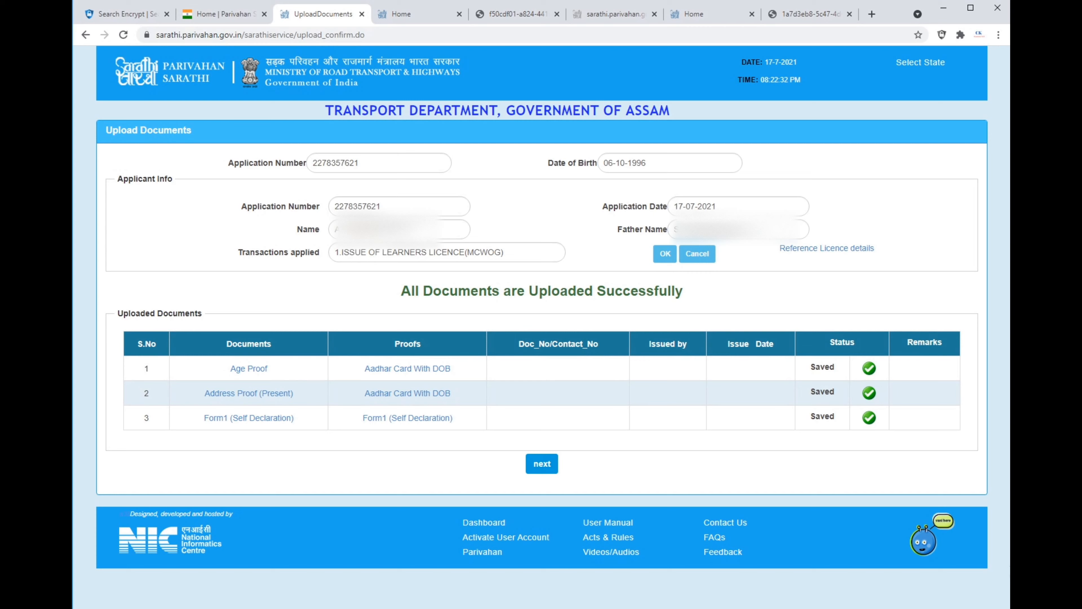
Finish the document upload stage and continue to the application status page.
left_click_drag(399, 290, 686, 303)
left_click(690, 304)
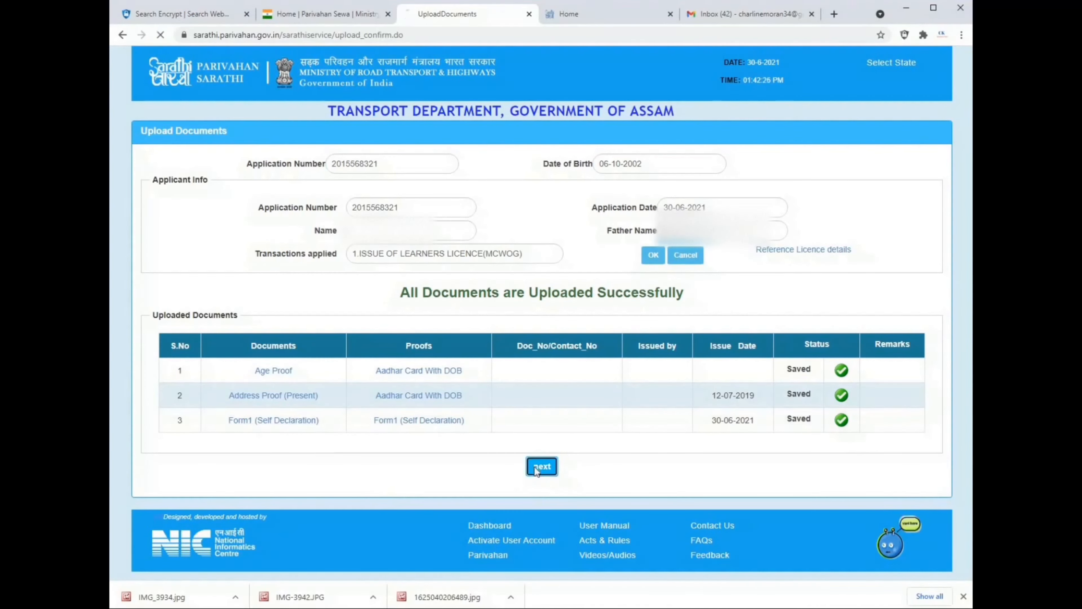
left_click(536, 468)
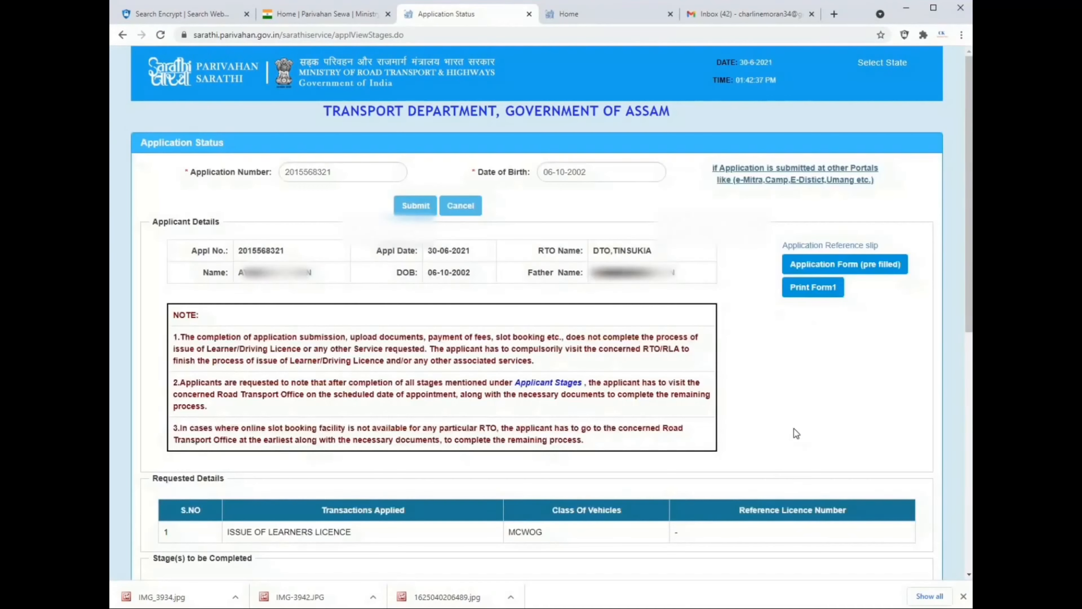
Review the completed application stages and proceed to the LL SLOT BOOK stage.
scroll(669, 446, "down", 10)
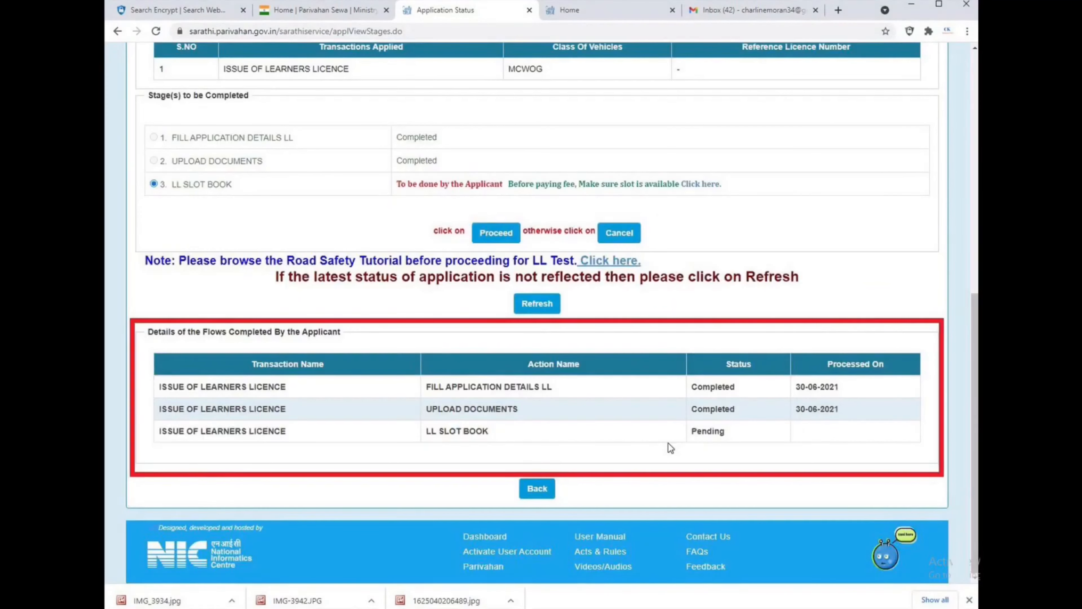
scroll(671, 447, "up", 5)
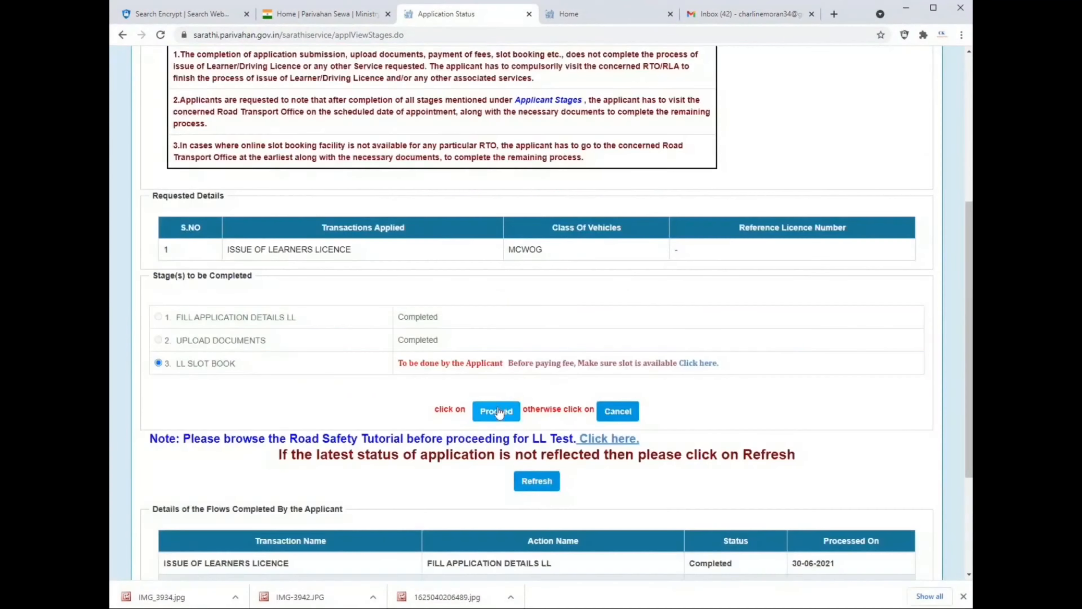
left_click(498, 413)
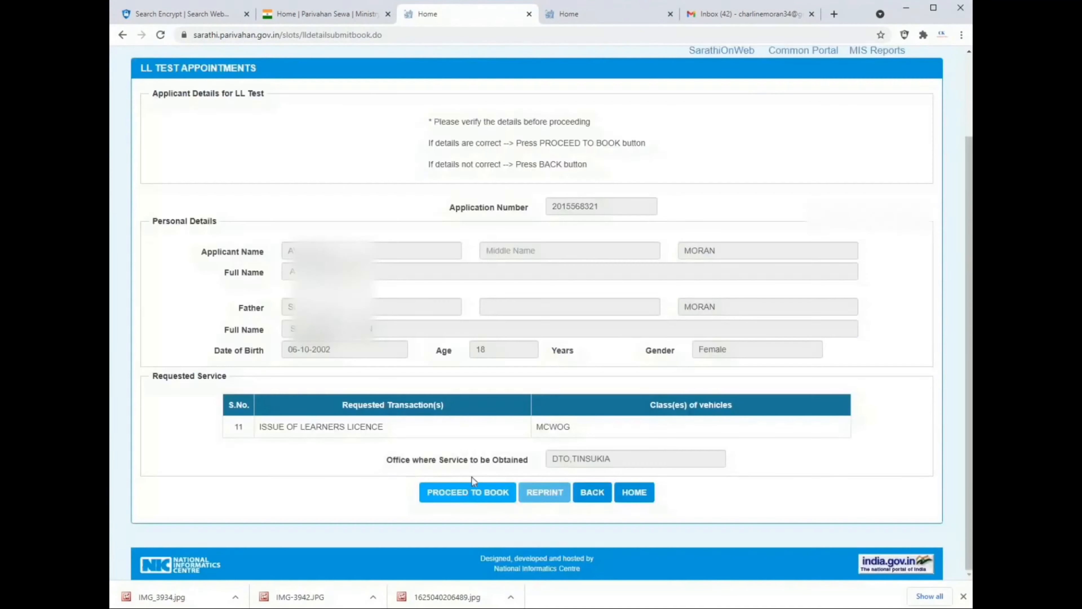
left_click(454, 489)
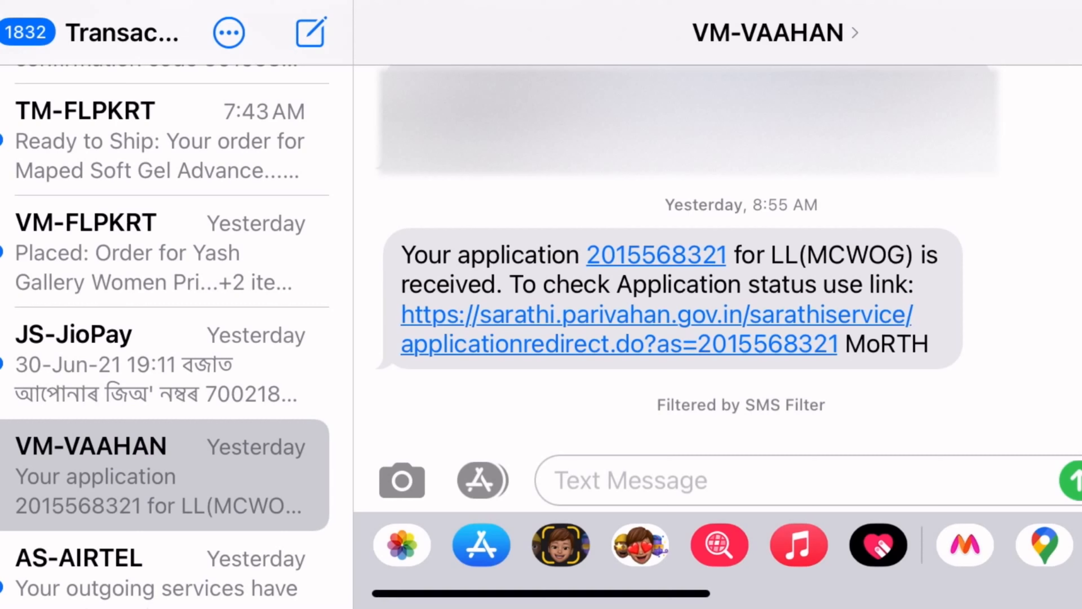
Open the application status link from the VM-VAAHAN text message, enter the applicant's date of birth and submit the status query.
left_click(656, 316)
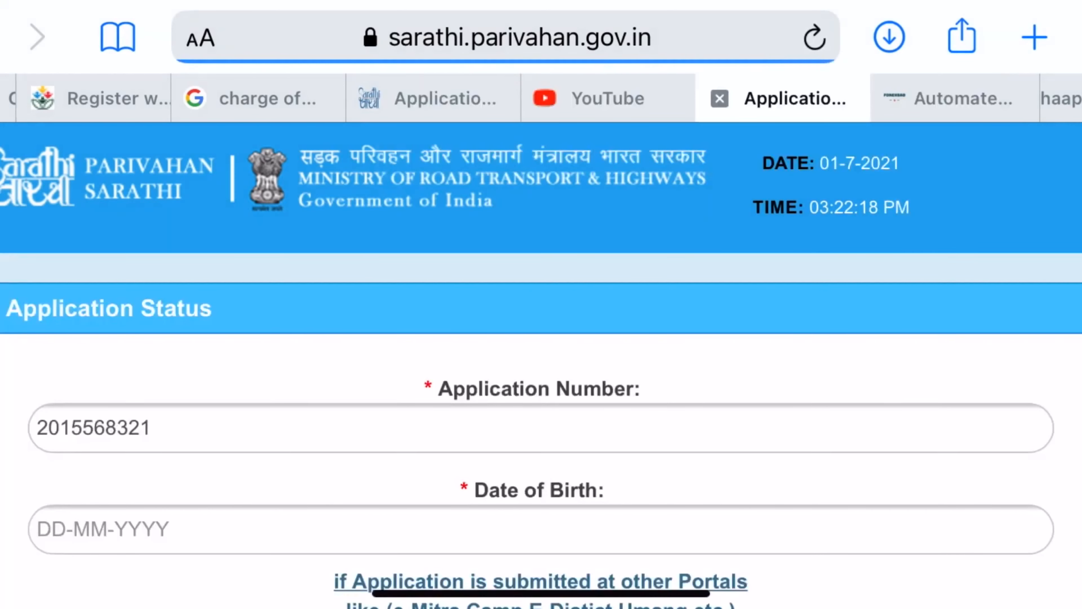
left_click(541, 529)
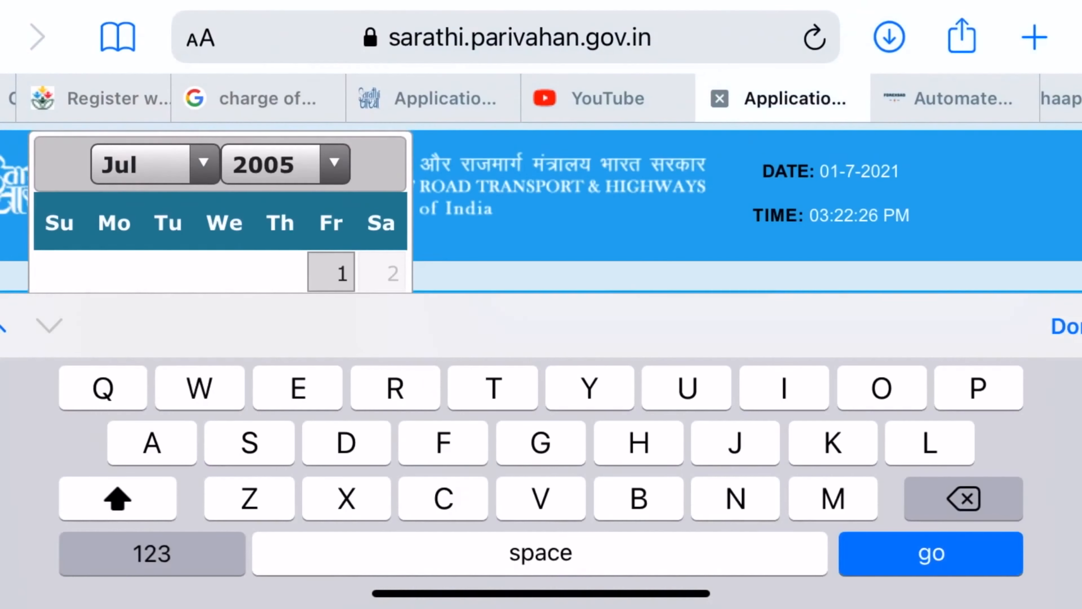
left_click(286, 164)
scroll(541, 482, "up", 2)
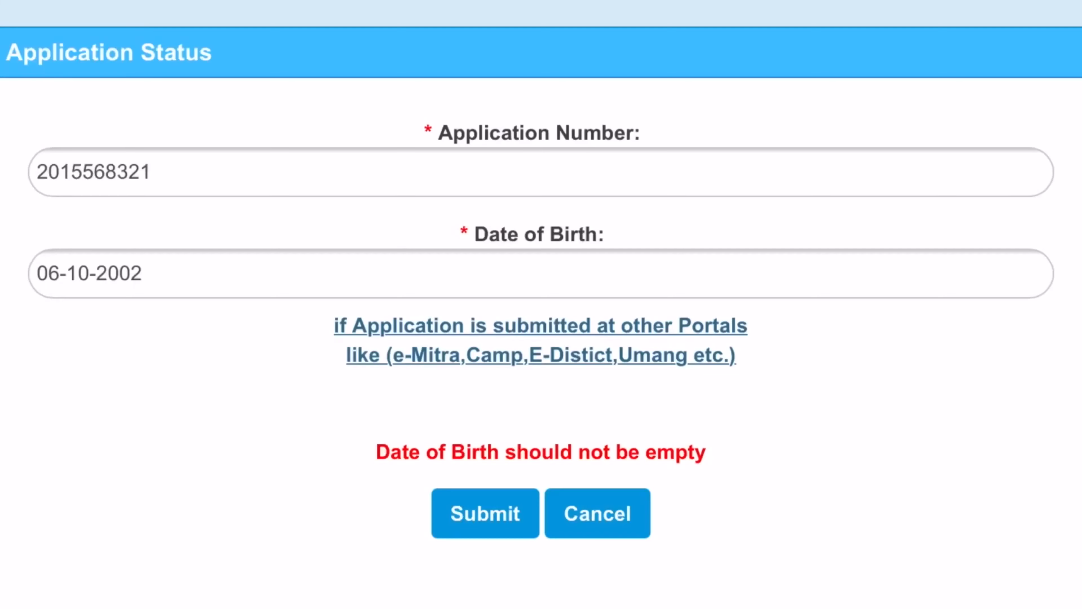
left_click(485, 513)
left_click(485, 513)
left_click(485, 513)
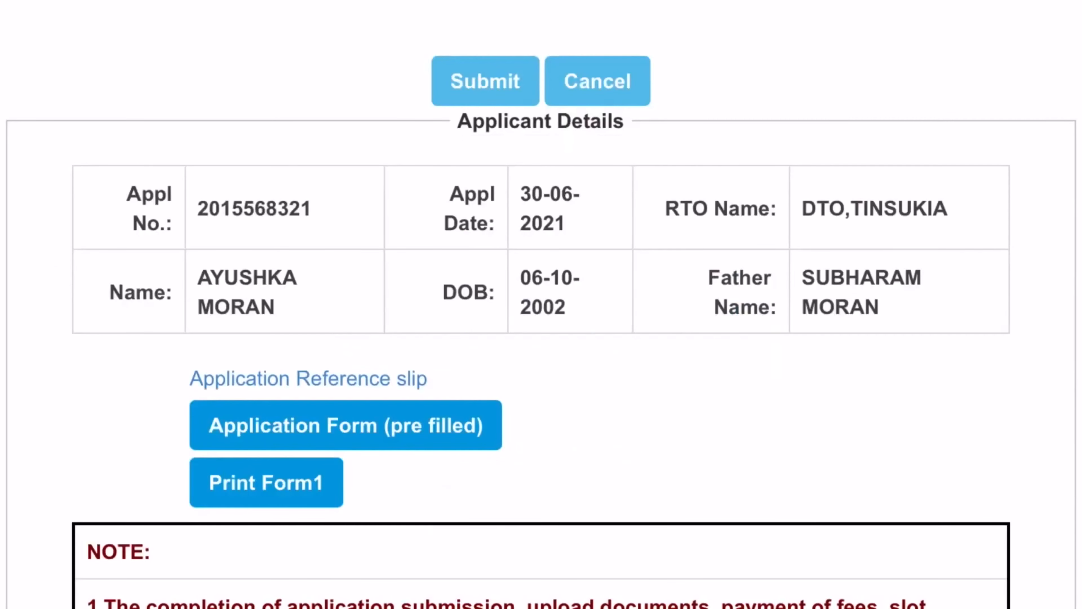
Read the notes under the applicant details and examine the dates and quota in the LL slot table.
scroll(541, 304, "down", 15)
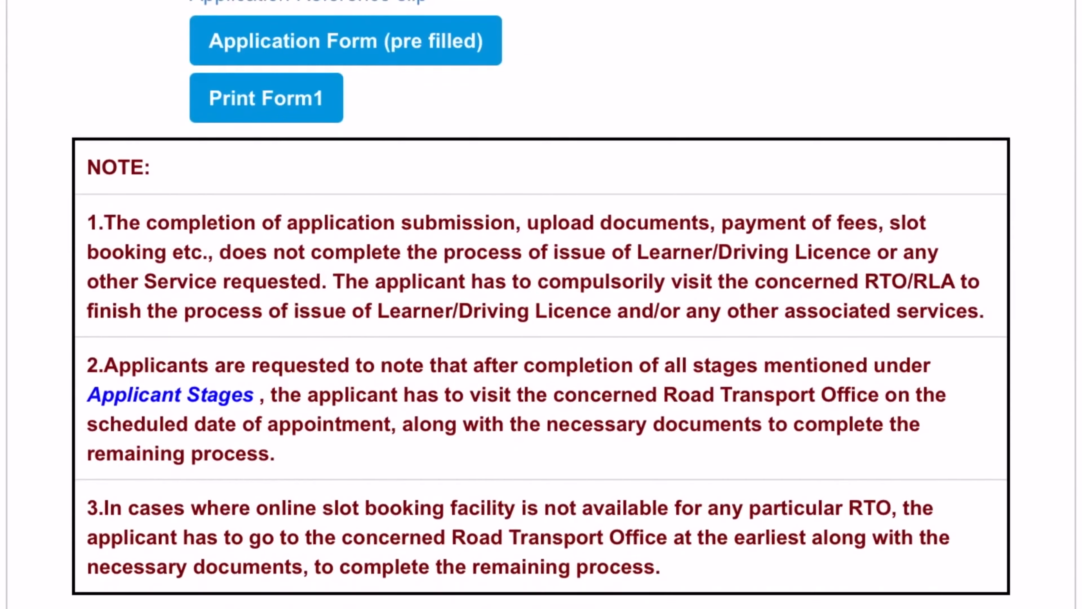
scroll(541, 304, "down", 7)
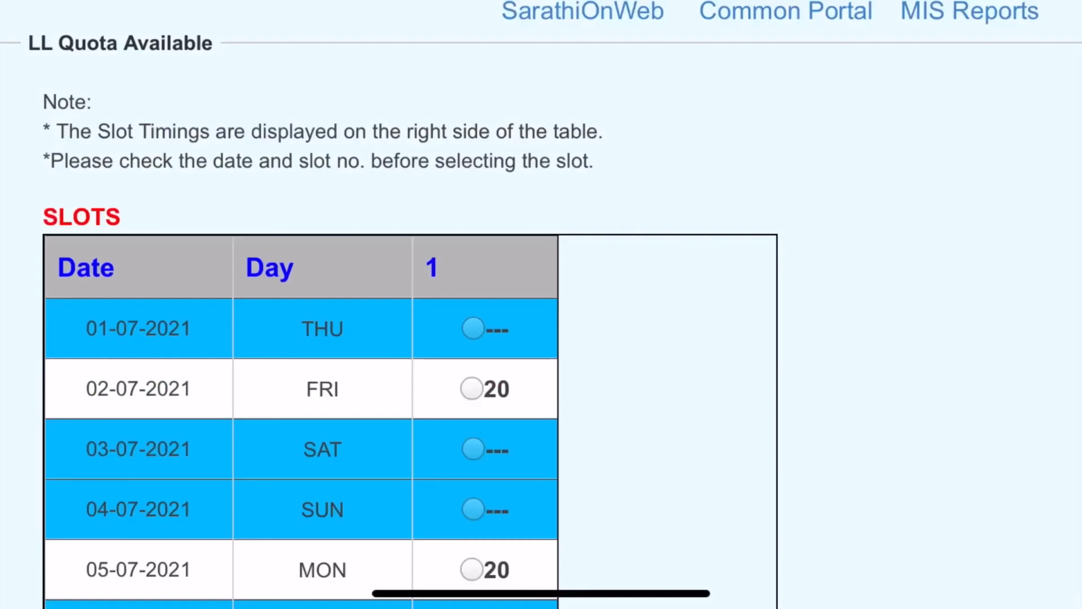
scroll(541, 304, "up", 3)
scroll(541, 304, "down", 5)
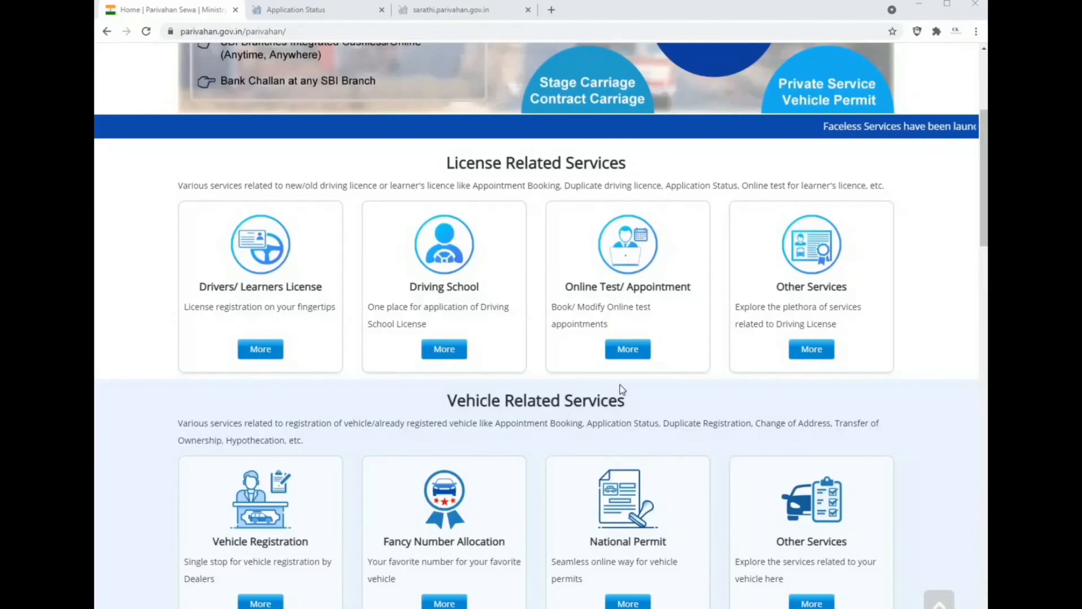
scroll(620, 385, "up", 5)
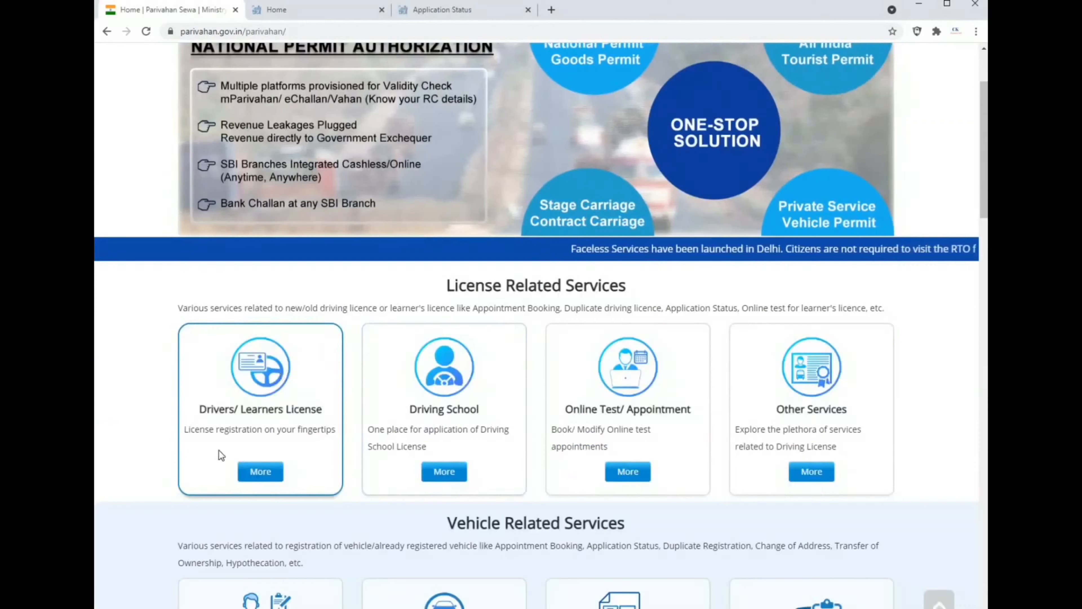
Open the Drivers/Learners License services from the Parivahan Sewa home page and choose Assam as the state.
left_click(248, 467)
left_click(553, 371)
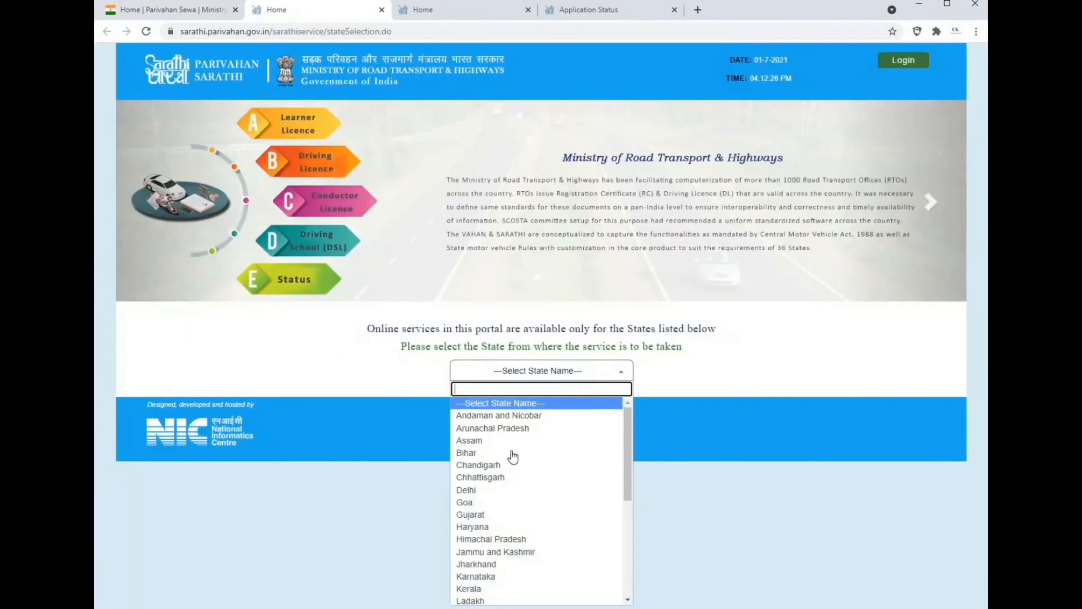
left_click(509, 443)
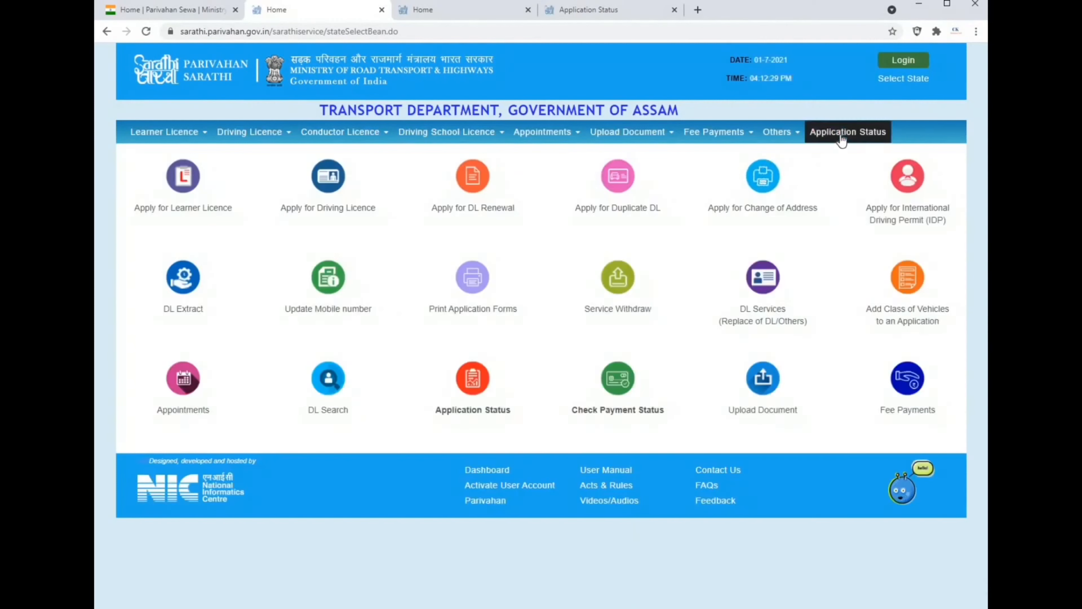
left_click(793, 132)
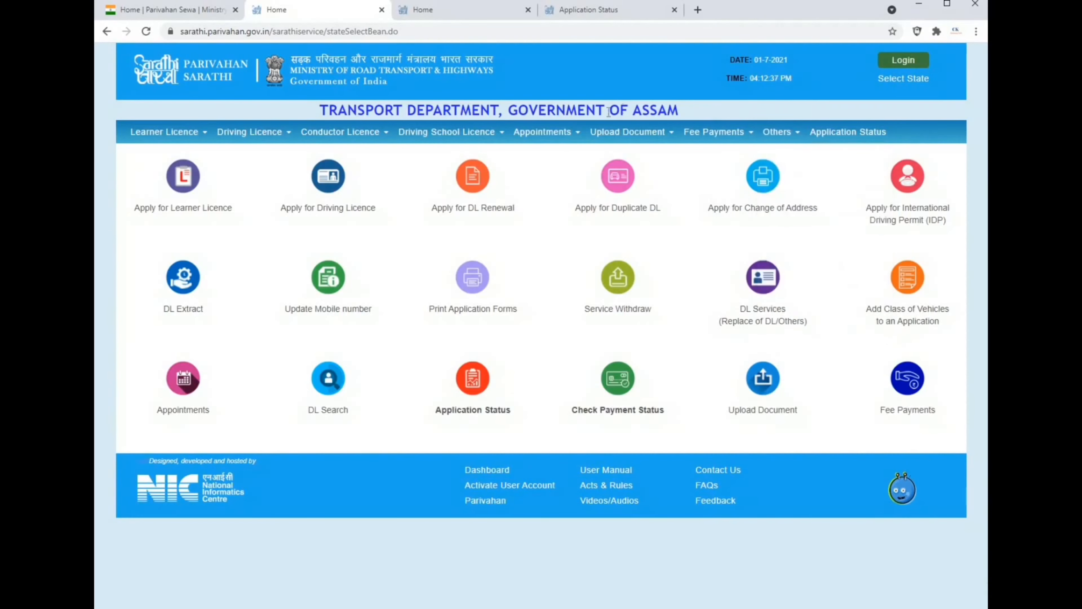
mouse_move(567, 130)
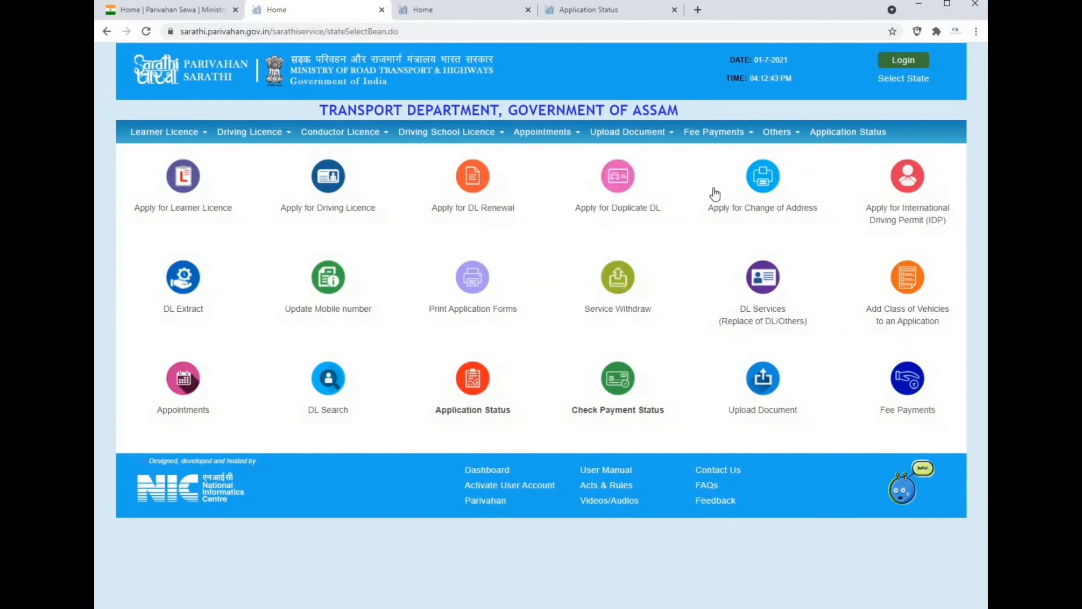